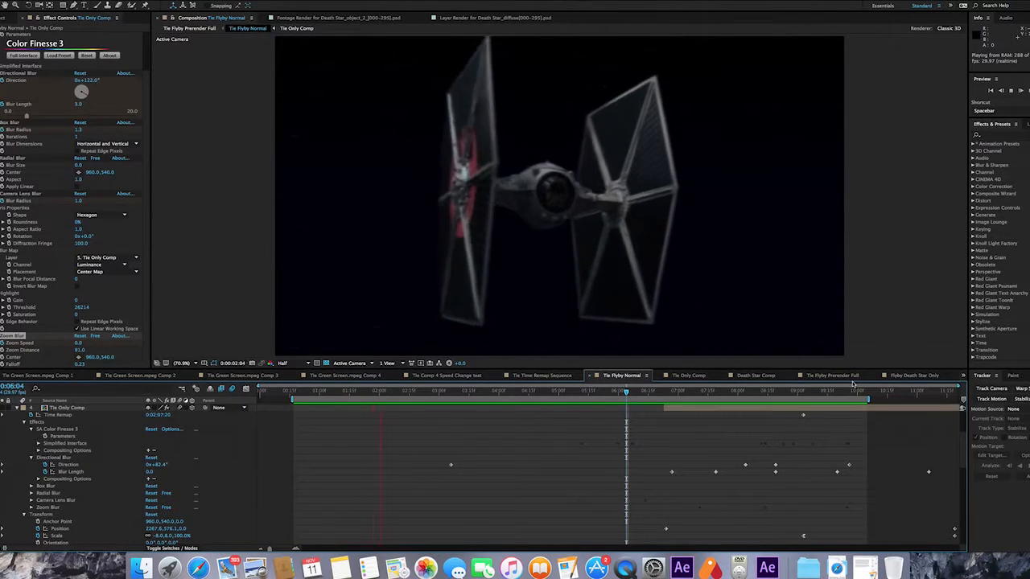
Extend the end of the Tie Flyby Normal work area slightly and preview the shot with the playhead at 0:00:08:16.
{"action": "left_click_drag", "start_coordinate": [870, 399], "coordinate": [891, 400]}
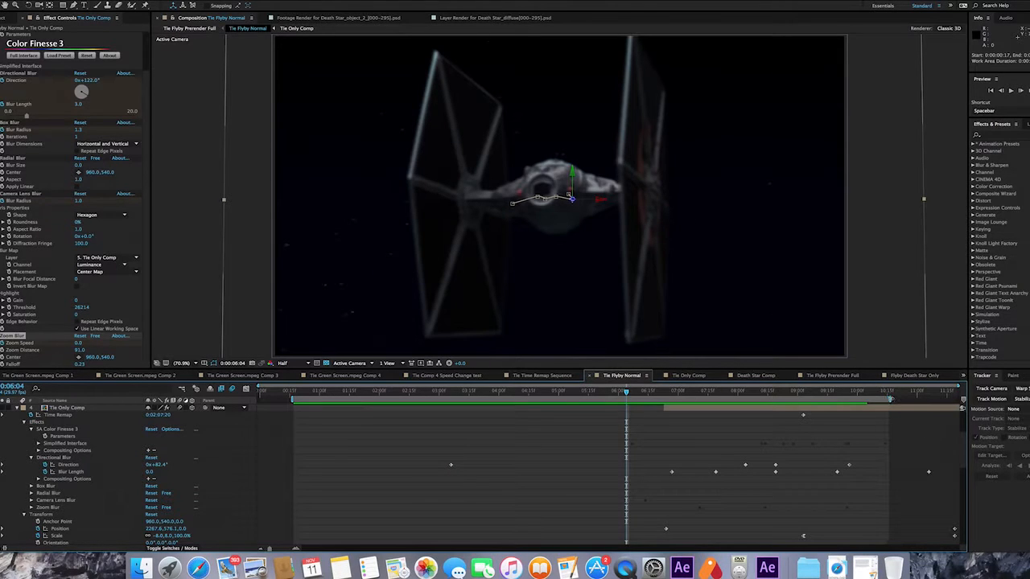
{"action": "left_click", "coordinate": [770, 392]}
{"action": "key", "text": "space"}
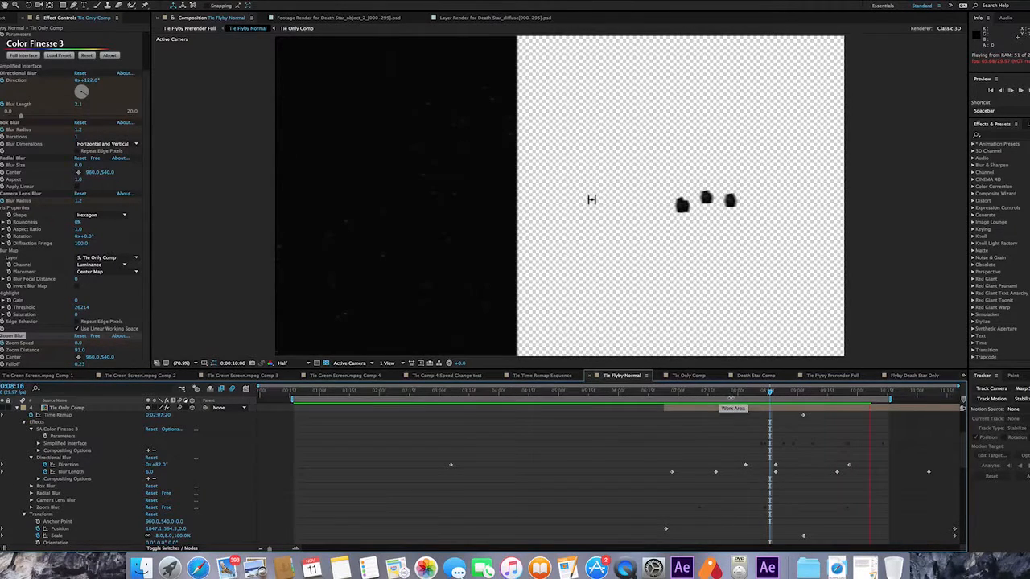
{"action": "key", "text": "ctrl+d"}
{"action": "key", "text": "ctrl+d"}
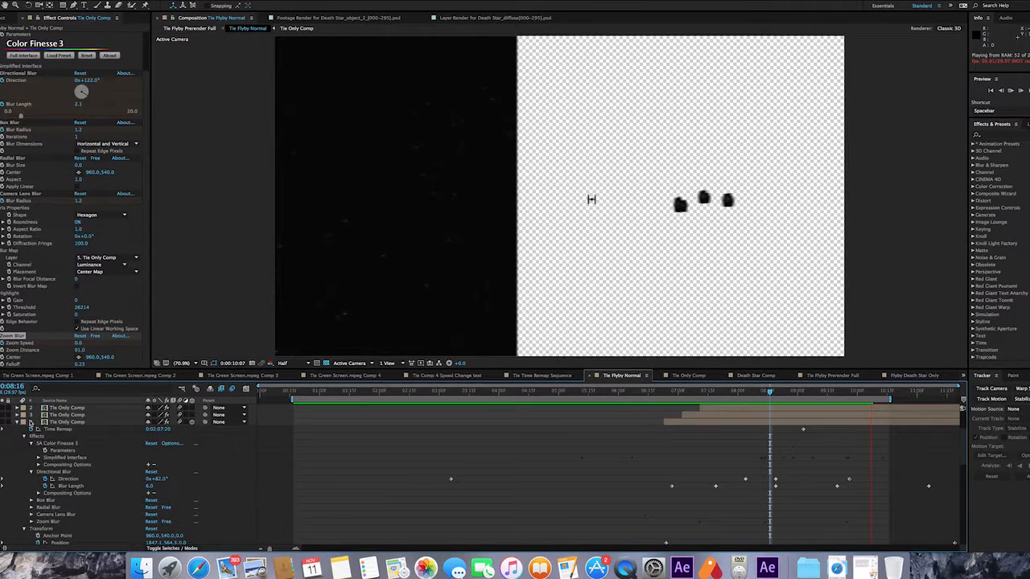
{"action": "scroll", "coordinate": [30, 423], "scroll_direction": "up", "scroll_amount": 2}
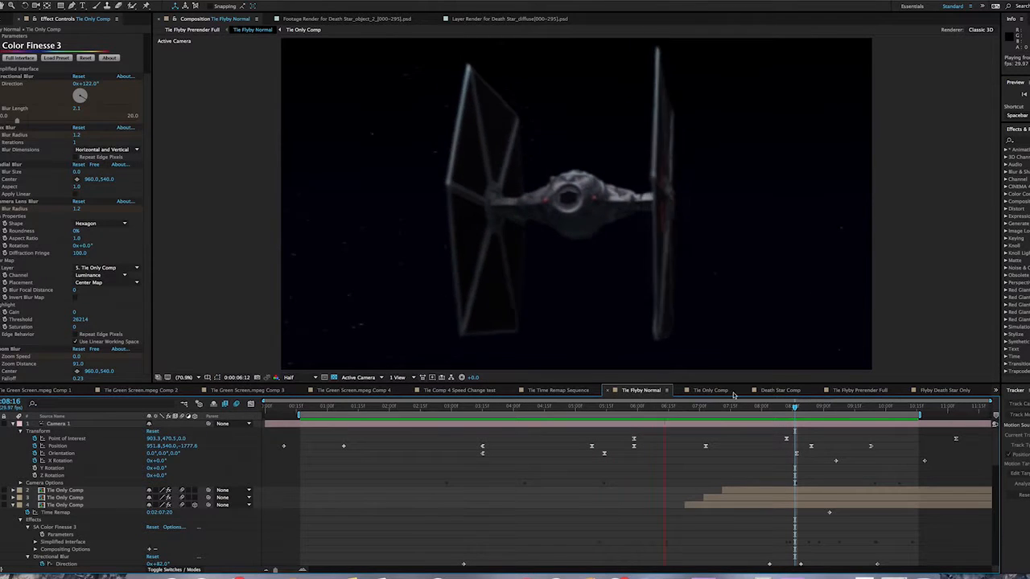
Look through Death Star Comp, open the Flyby Death Star Only composition and examine Camera 1's transform keyframes.
{"action": "left_click", "coordinate": [781, 390]}
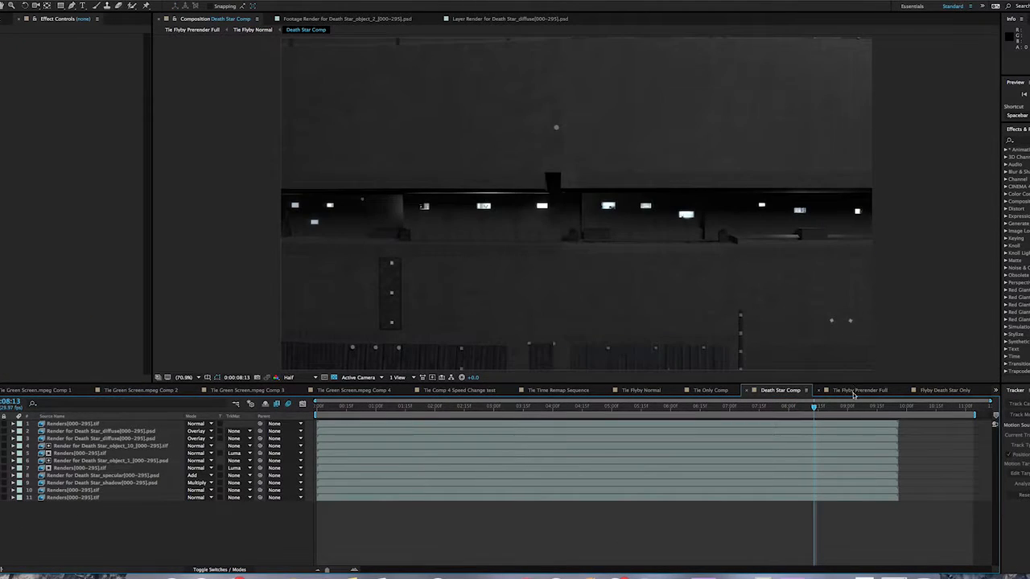
{"action": "left_click", "coordinate": [946, 390]}
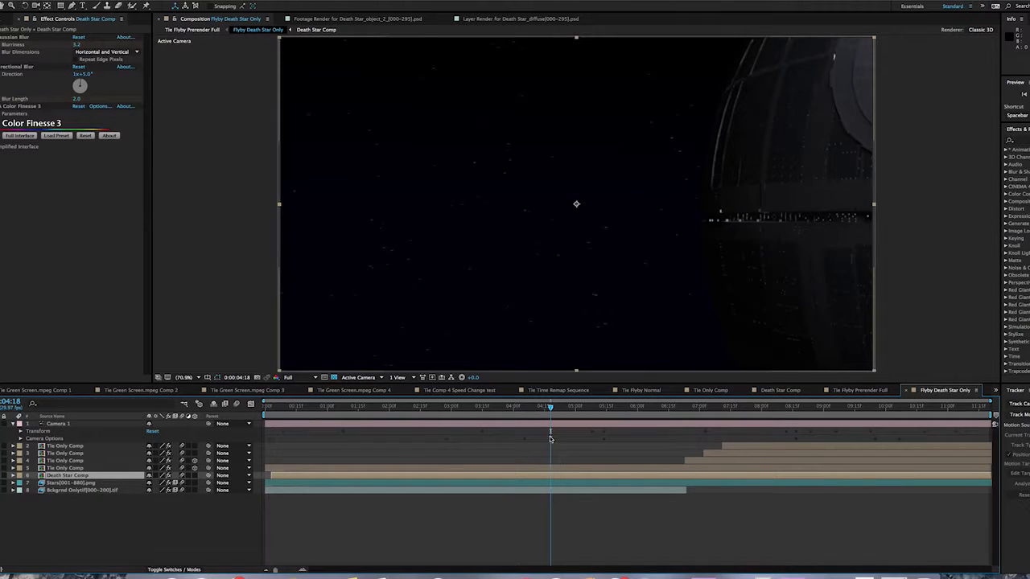
{"action": "left_click", "coordinate": [544, 427]}
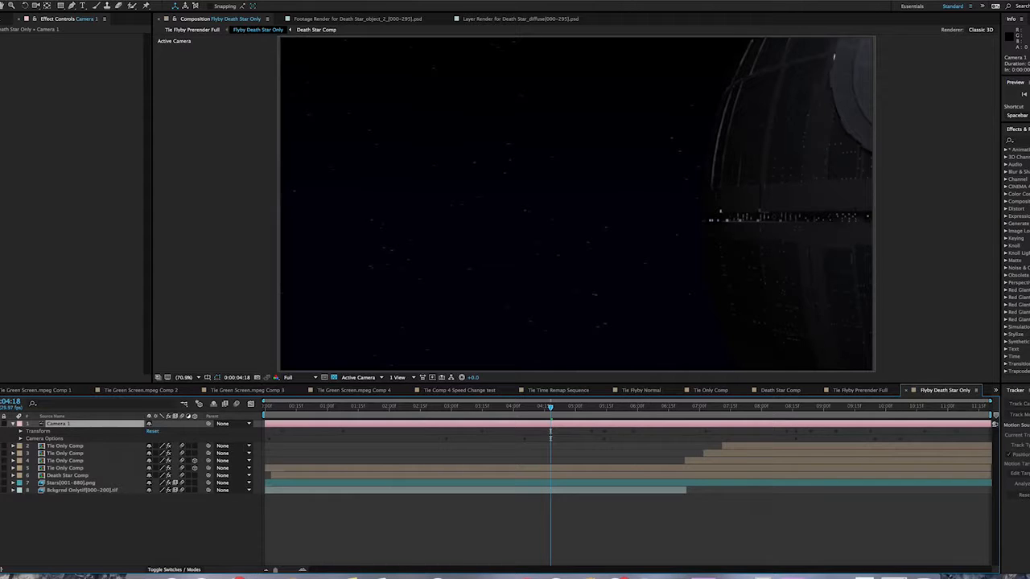
{"action": "left_click", "coordinate": [21, 432]}
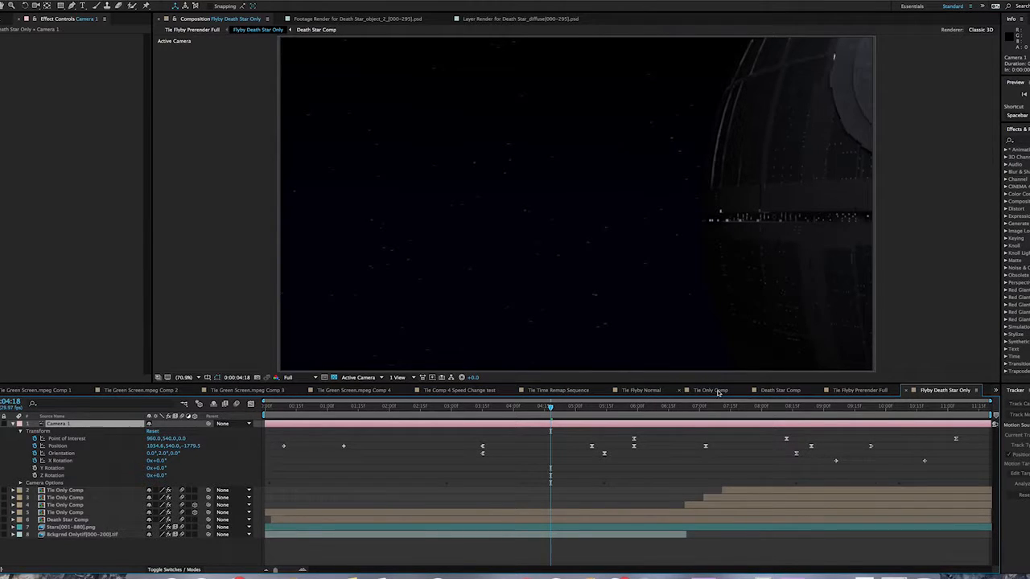
Examine the Death Star Comp layer's time remap, Gaussian Blur and transform keyframes in the Flyby Death Star Only composition.
{"action": "left_click", "coordinate": [638, 391]}
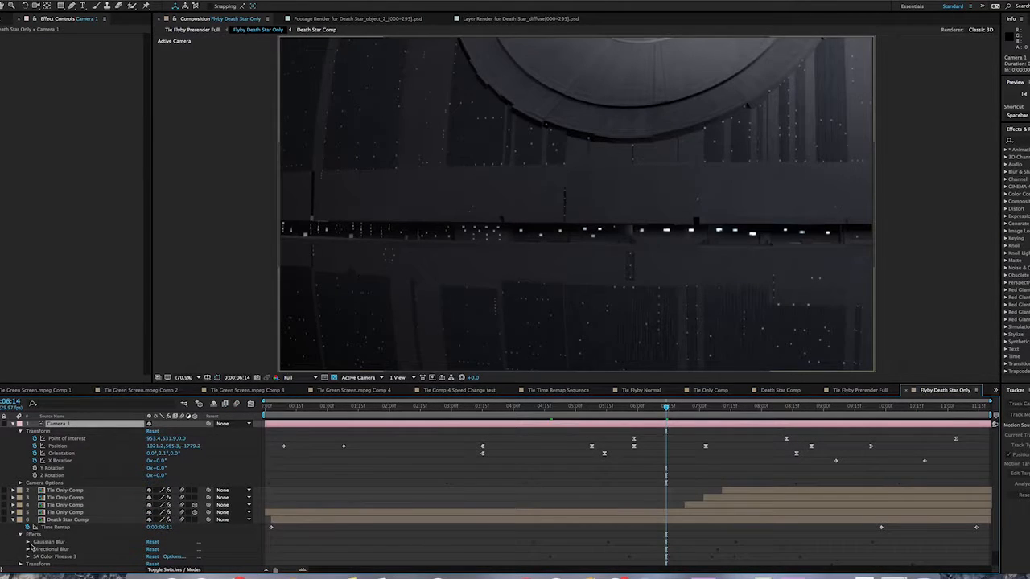
{"action": "scroll", "coordinate": [33, 538], "scroll_direction": "down", "scroll_amount": 2}
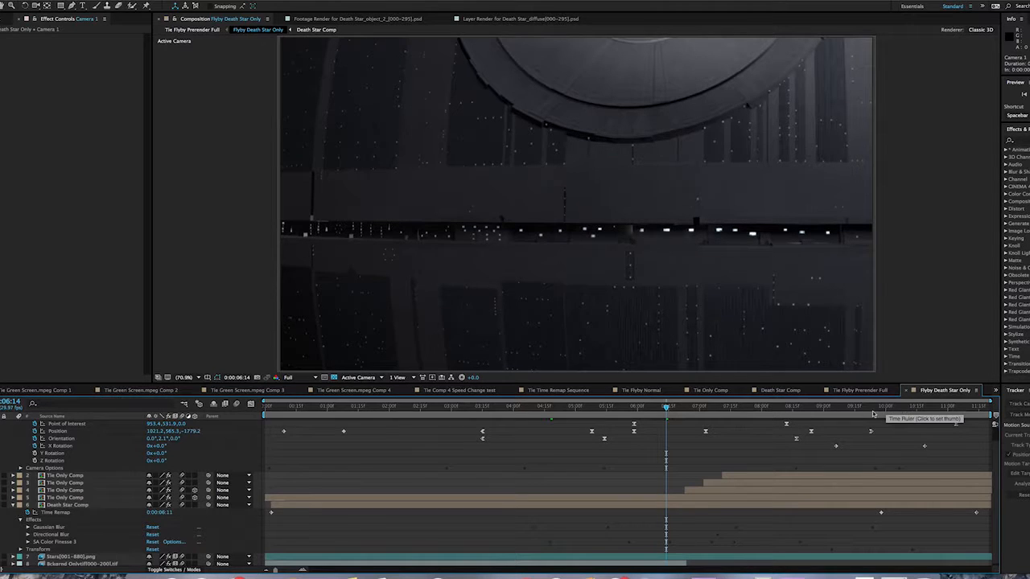
{"action": "left_click", "coordinate": [28, 528]}
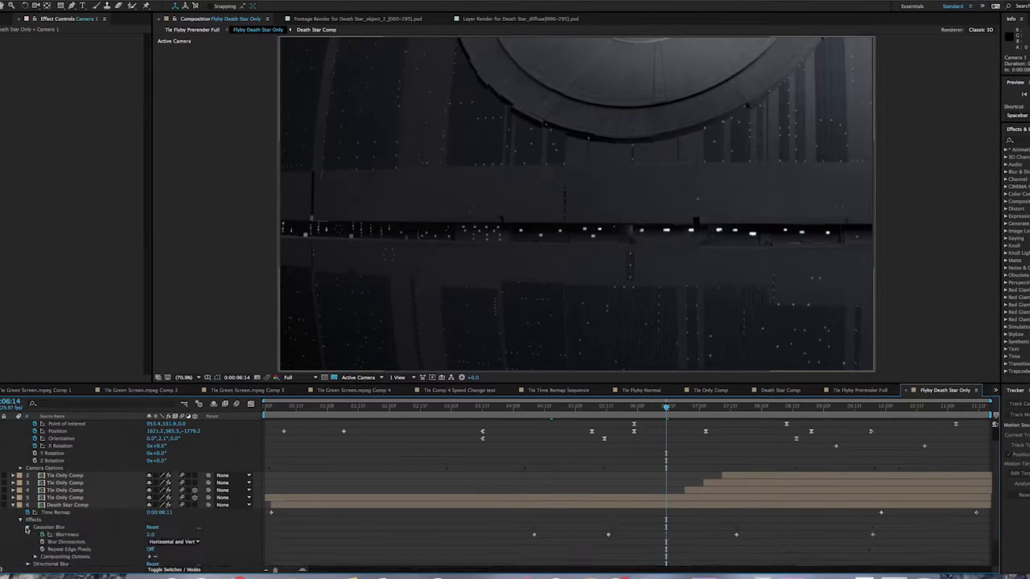
{"action": "scroll", "coordinate": [32, 537], "scroll_direction": "down", "scroll_amount": 2}
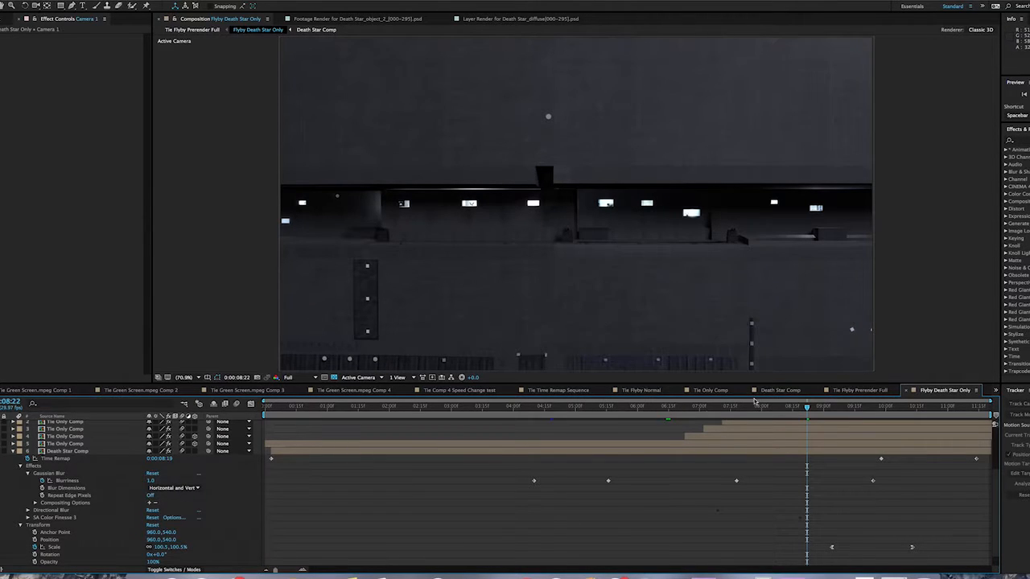
Open the Tie Flyby Prerender Full composition, examine Camera 1's keyframes and view the frame at 0:00:07:17.
{"action": "left_click", "coordinate": [835, 391]}
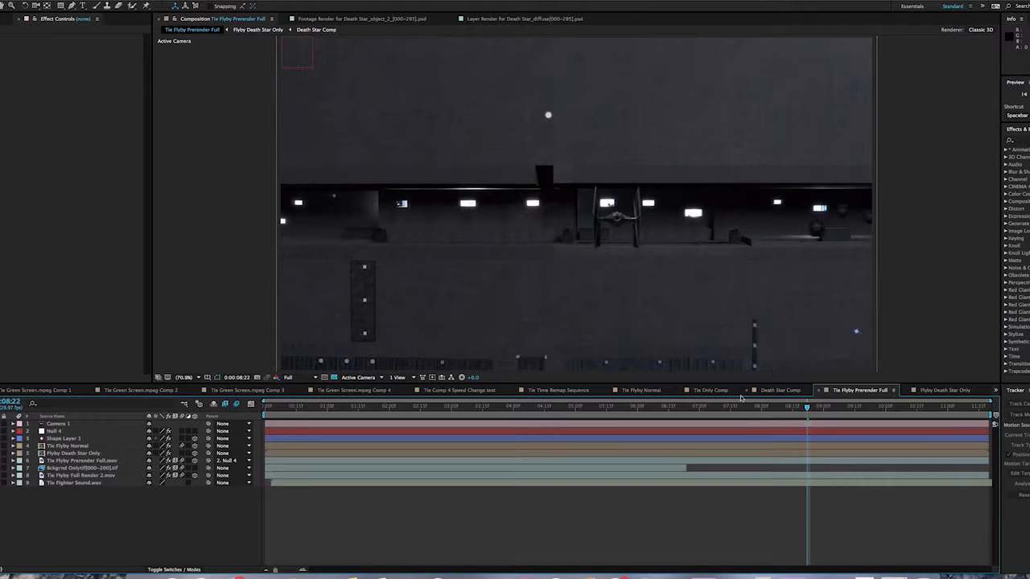
{"action": "left_click", "coordinate": [757, 426]}
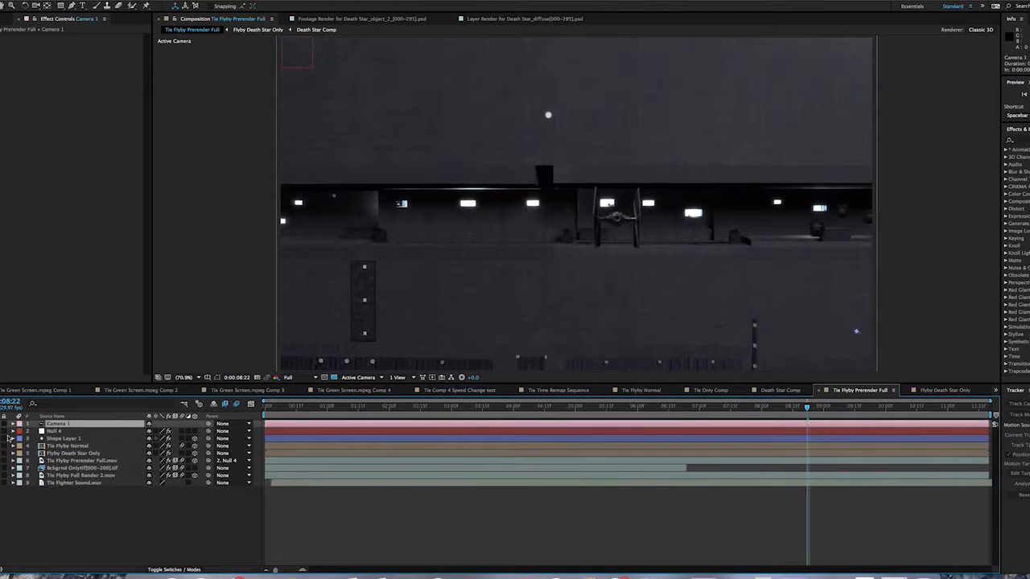
{"action": "left_click", "coordinate": [13, 424]}
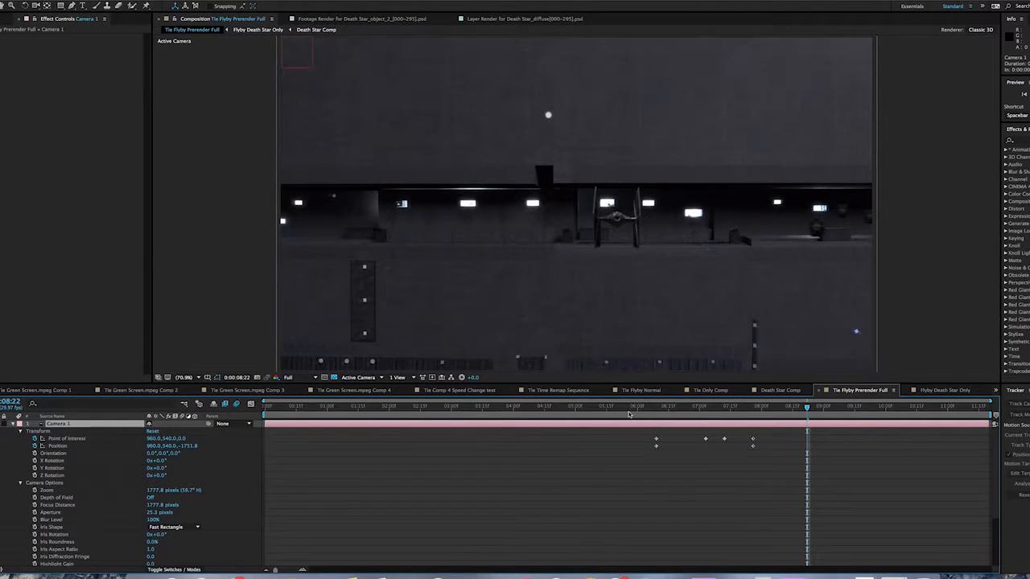
{"action": "left_click", "coordinate": [657, 406]}
{"action": "key", "text": "space"}
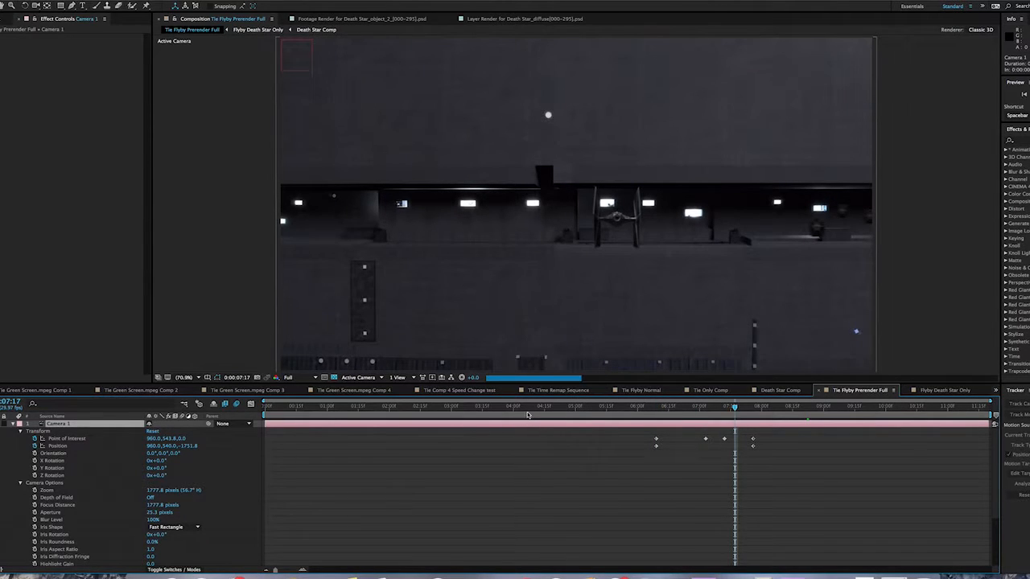
{"action": "left_click", "coordinate": [12, 425]}
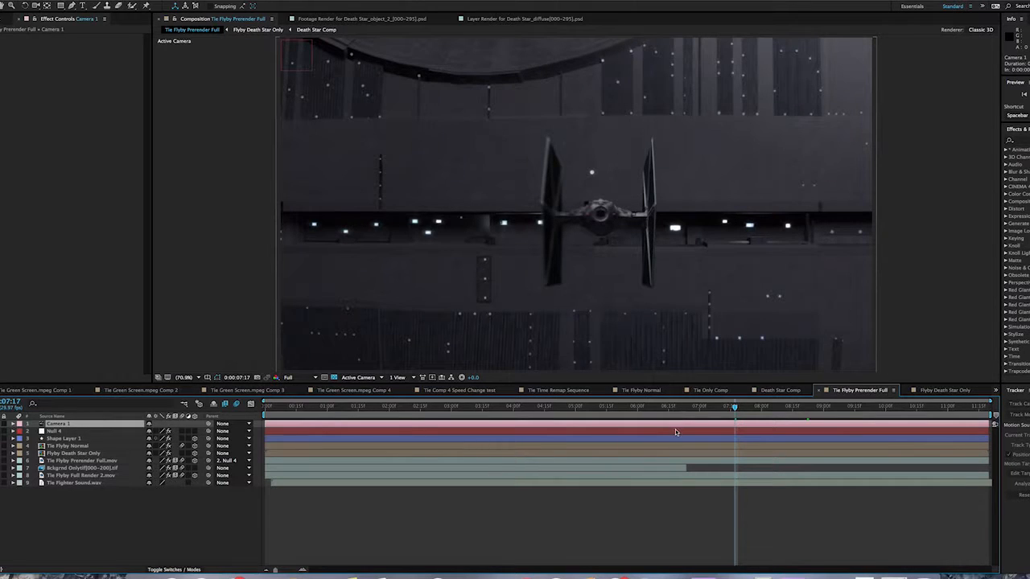
Examine Null 4's wiggle settings and the effect keyframes of the Tie Flyby Prerender Full.mov layer.
{"action": "left_click", "coordinate": [675, 431]}
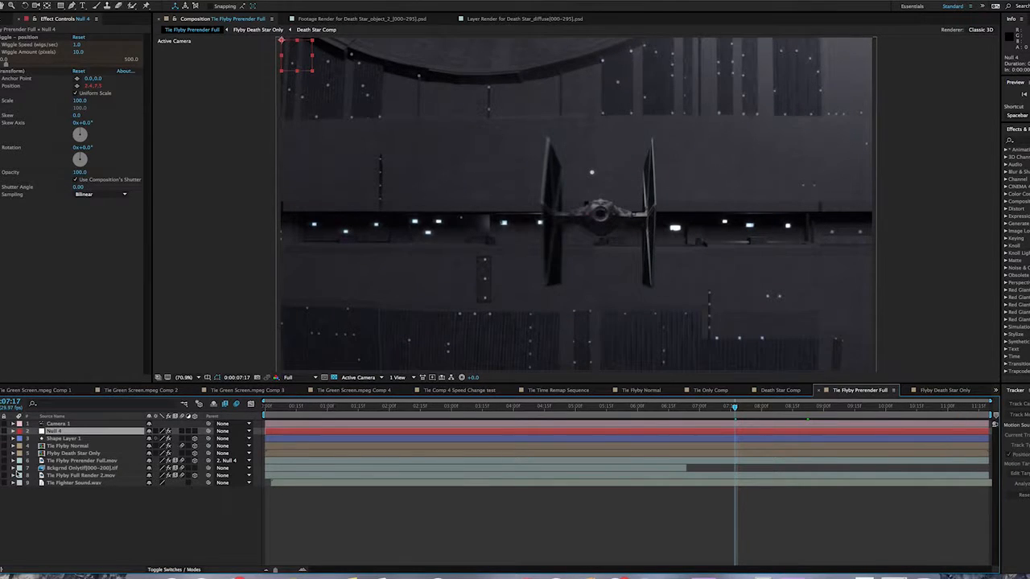
{"action": "left_click", "coordinate": [71, 461]}
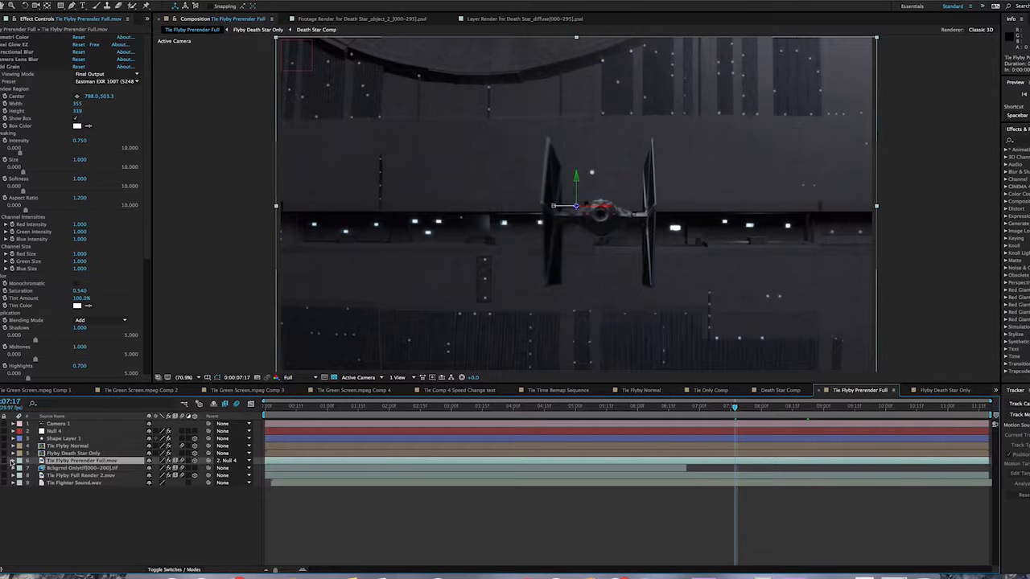
{"action": "left_click", "coordinate": [12, 461]}
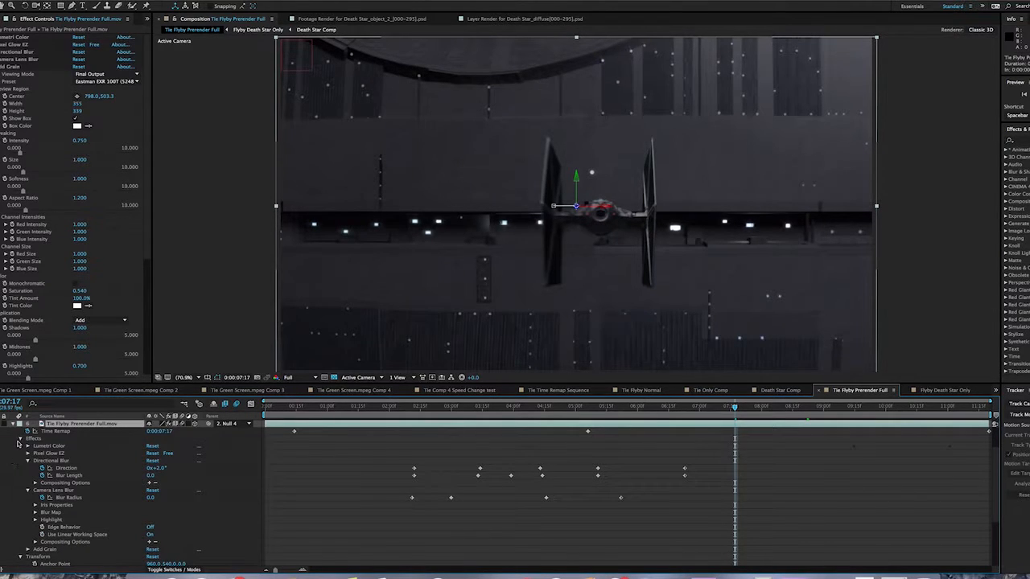
{"action": "left_click", "coordinate": [13, 424]}
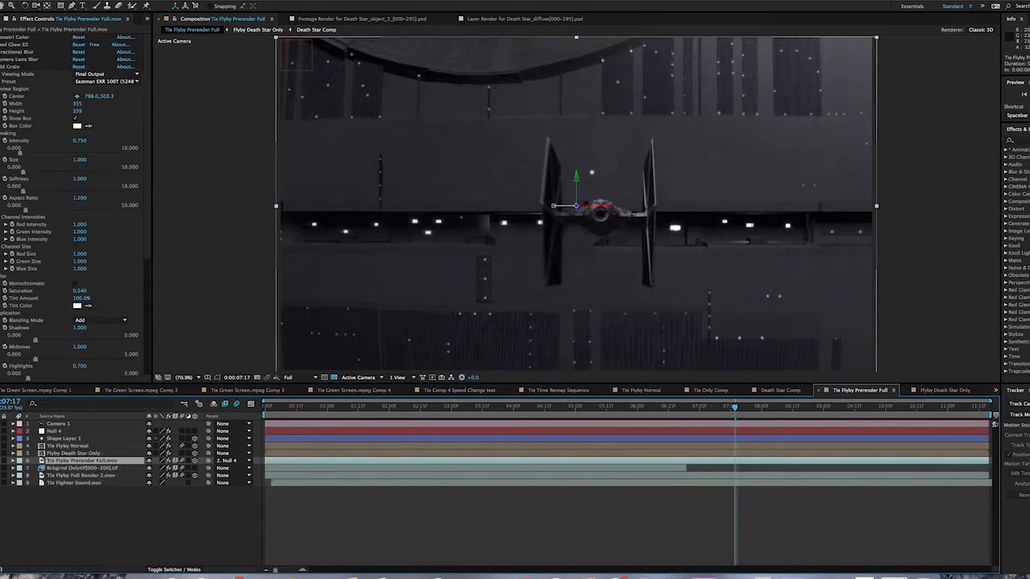
View the Tie Flyby Prerender Full composition at 0:00:02:03, 0:00:10:07 and 0:00:07:15.
{"action": "left_click", "coordinate": [396, 407]}
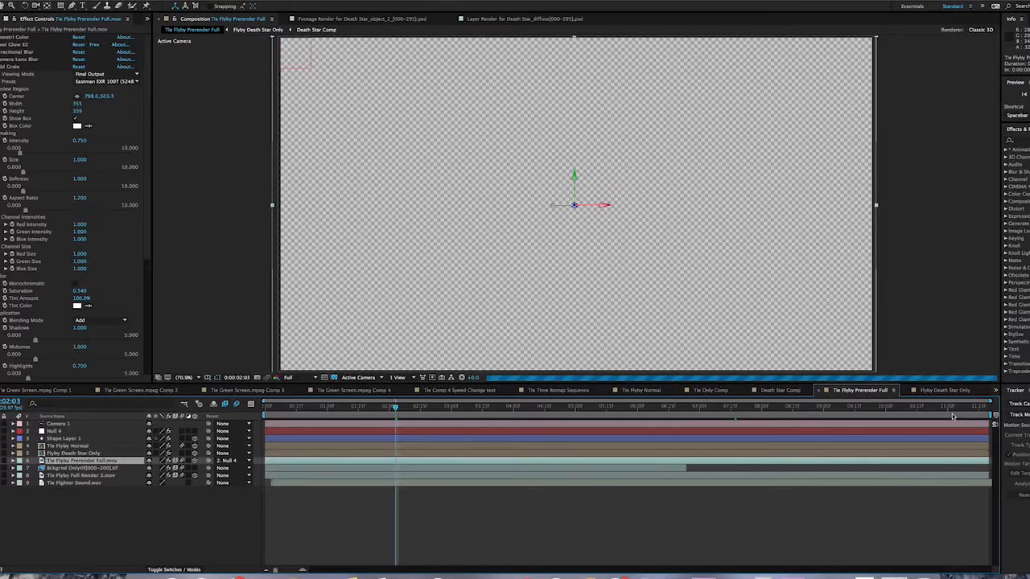
{"action": "left_click", "coordinate": [901, 408]}
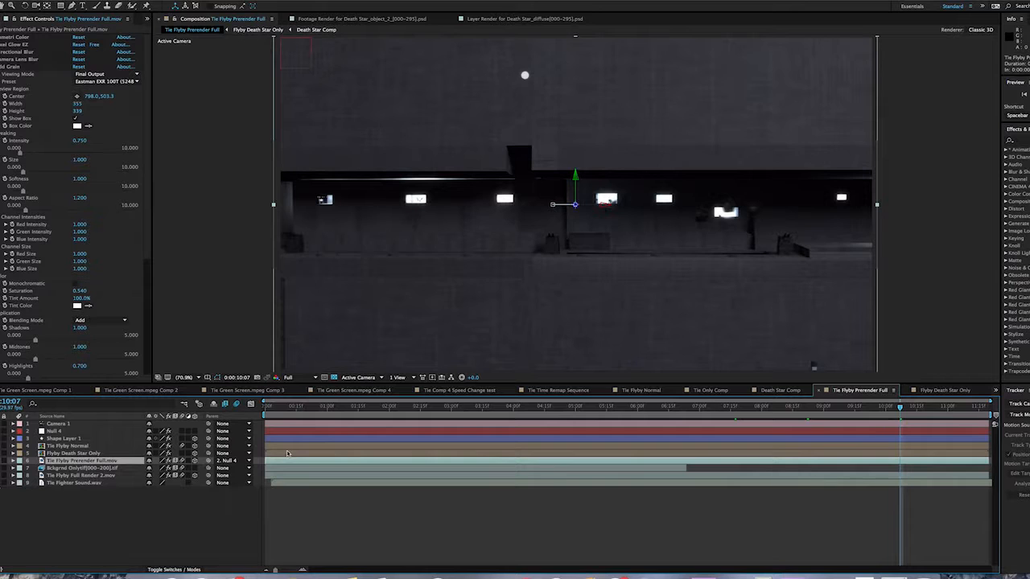
{"action": "left_click", "coordinate": [730, 408]}
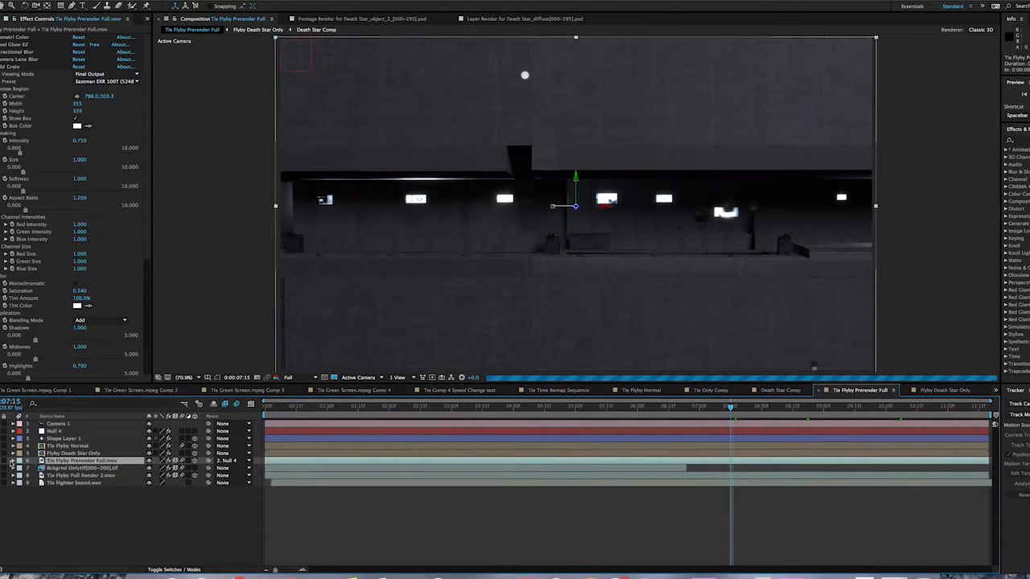
Expand the Tie Flyby Prerender Full.mov layer and check its time remap near the keyframes at 0:00:00:13 and 0:00:05:02.
{"action": "left_click", "coordinate": [13, 461]}
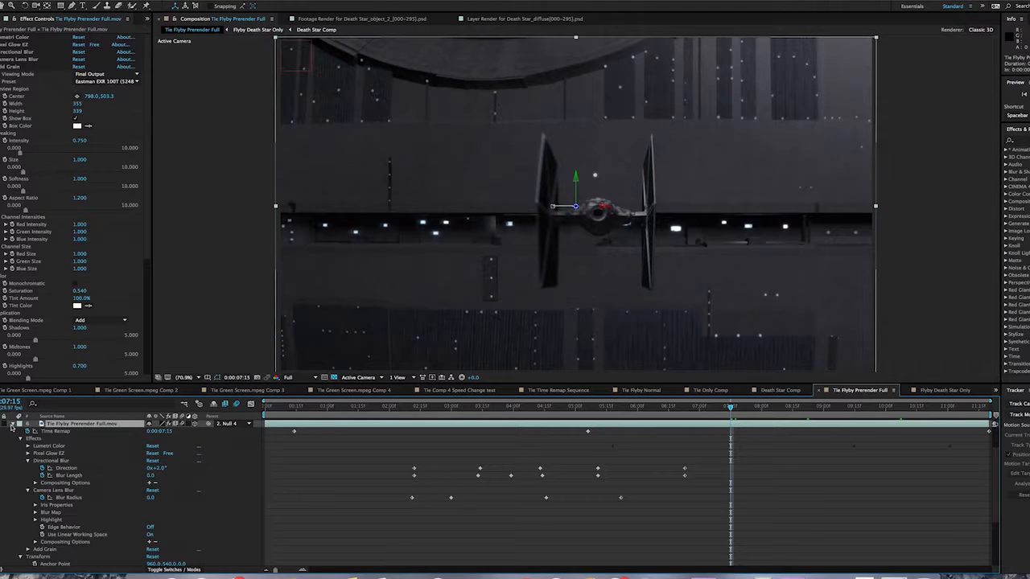
{"action": "left_click", "coordinate": [293, 409]}
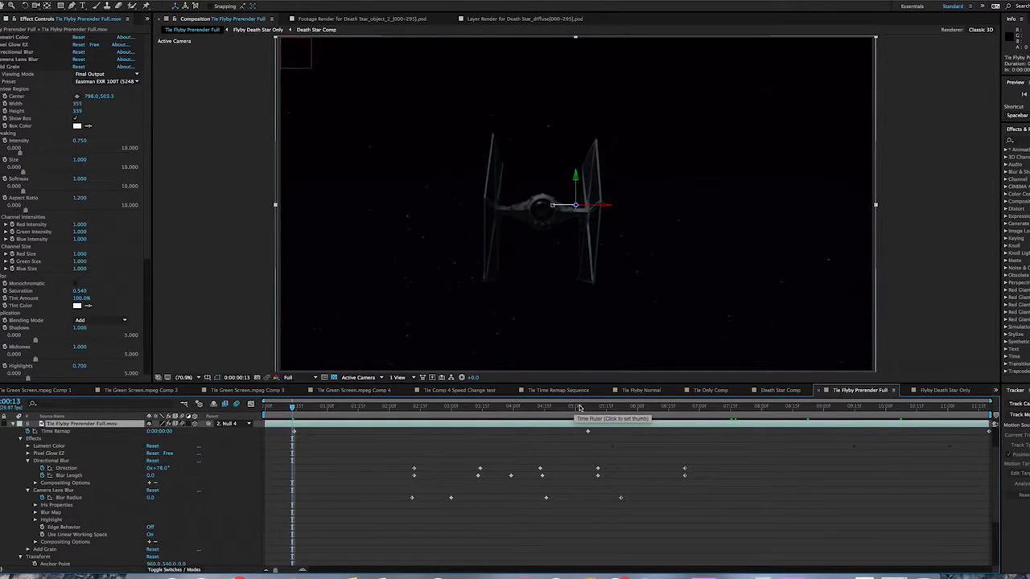
{"action": "left_click", "coordinate": [580, 409]}
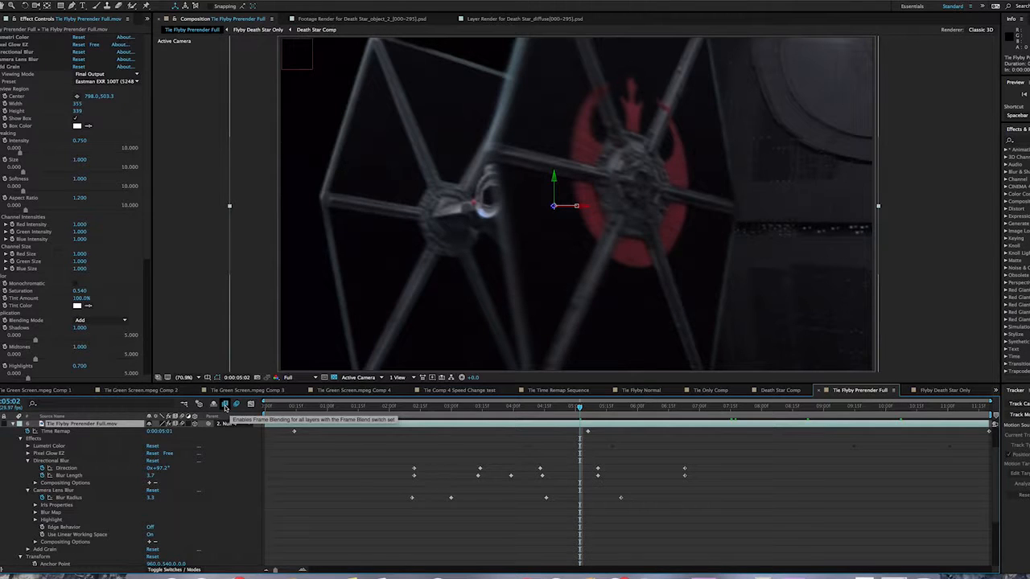
Examine the Lumetri Color and Pixel Glow EZ effect settings on the Tie Flyby Prerender Full.mov layer.
{"action": "left_click", "coordinate": [28, 446]}
{"action": "left_click", "coordinate": [54, 447]}
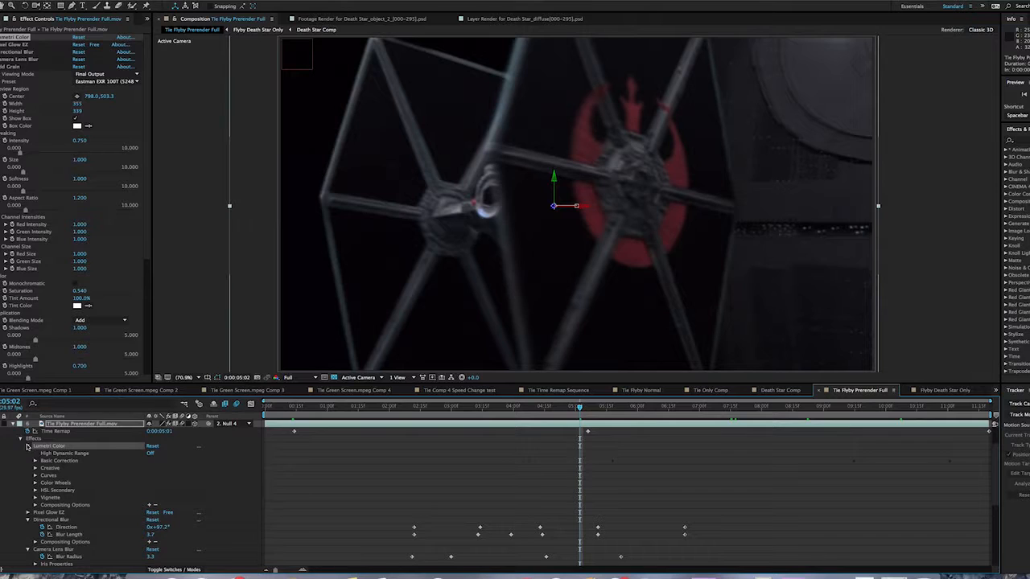
{"action": "scroll", "coordinate": [29, 501], "scroll_direction": "down", "scroll_amount": 1}
{"action": "left_click", "coordinate": [29, 504]}
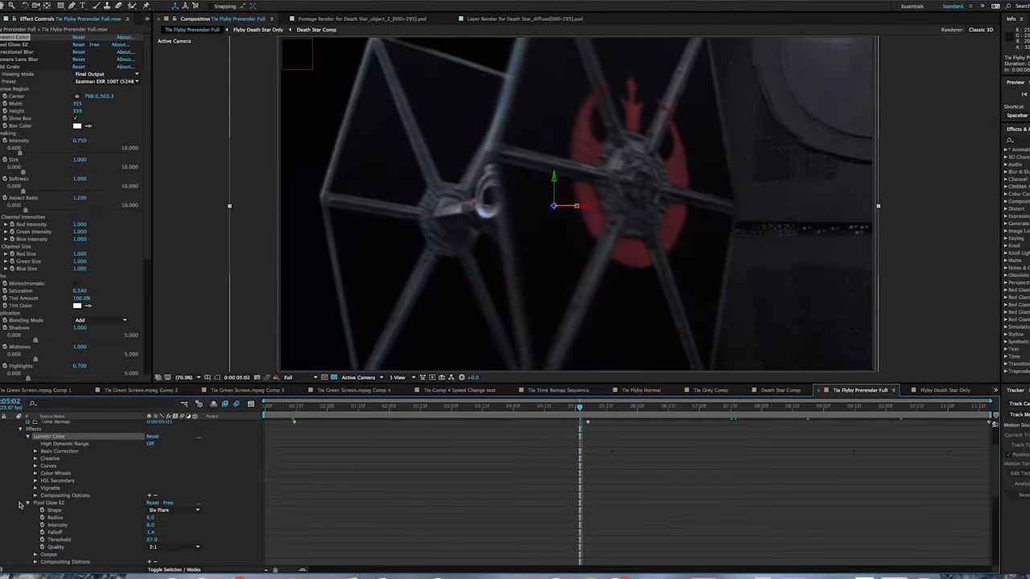
{"action": "left_click", "coordinate": [27, 503]}
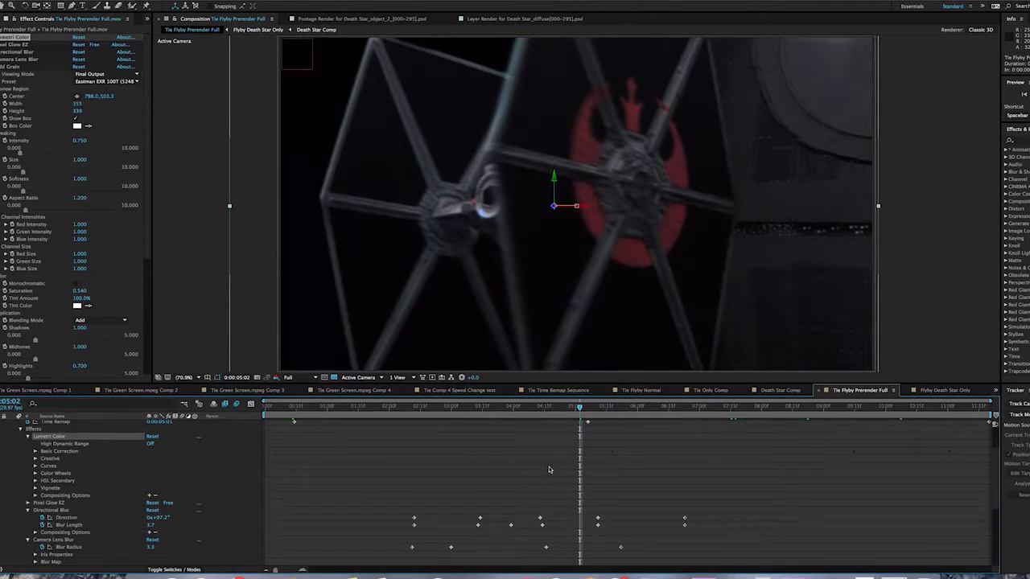
{"action": "left_click", "coordinate": [32, 504]}
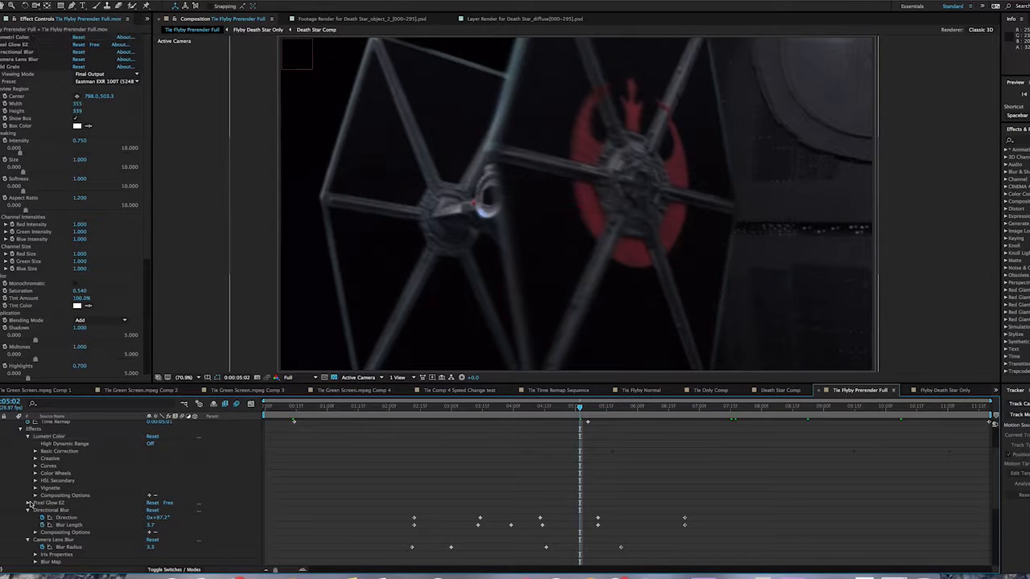
{"action": "left_click", "coordinate": [26, 504]}
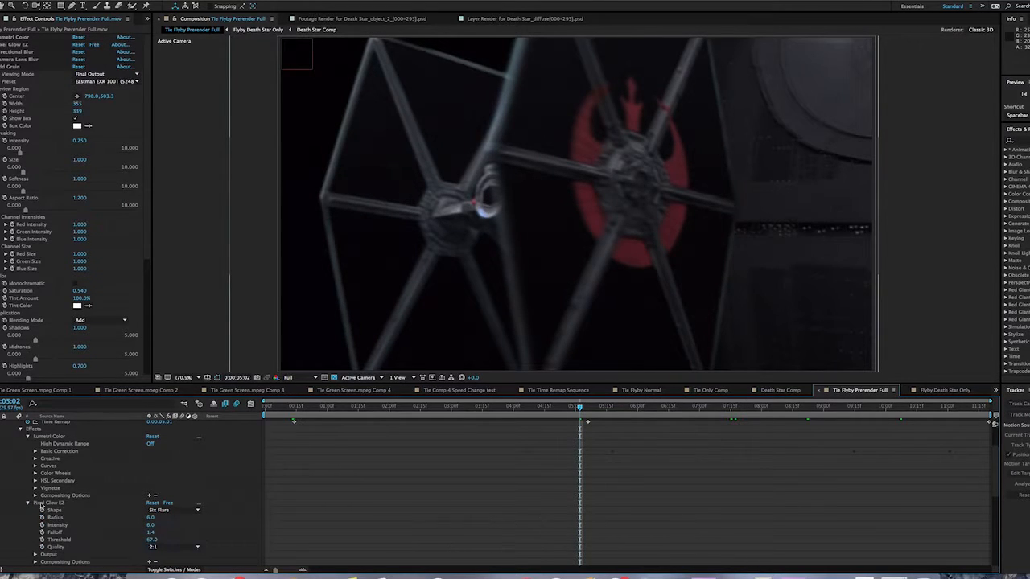
{"action": "left_click", "coordinate": [49, 504]}
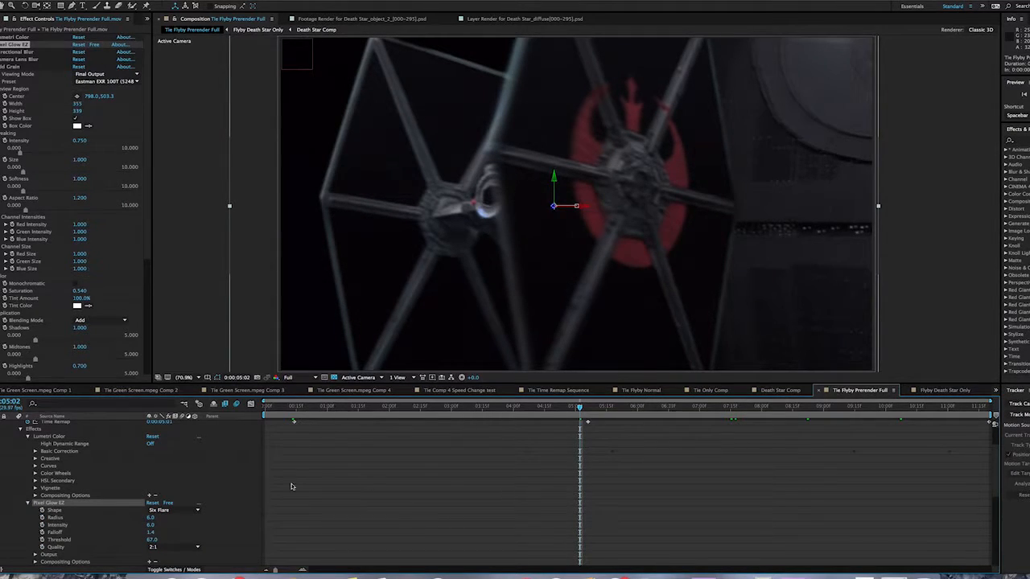
Review the Pixel Glow EZ shape options at 0:00:08:05, keeping Six Flare.
{"action": "scroll", "coordinate": [381, 490], "scroll_direction": "down", "scroll_amount": 4}
{"action": "left_click", "coordinate": [173, 503]}
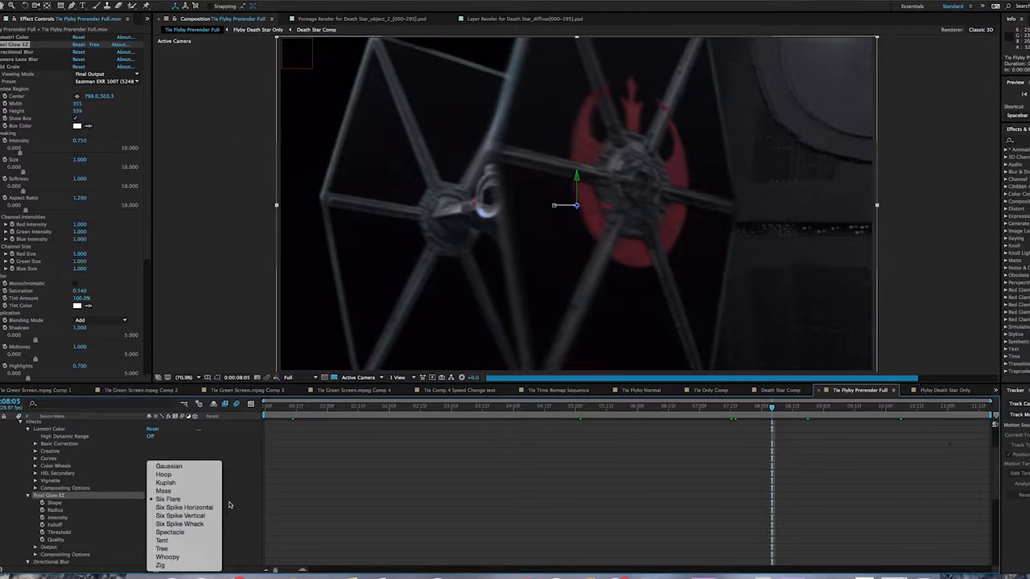
{"action": "left_click", "coordinate": [234, 503]}
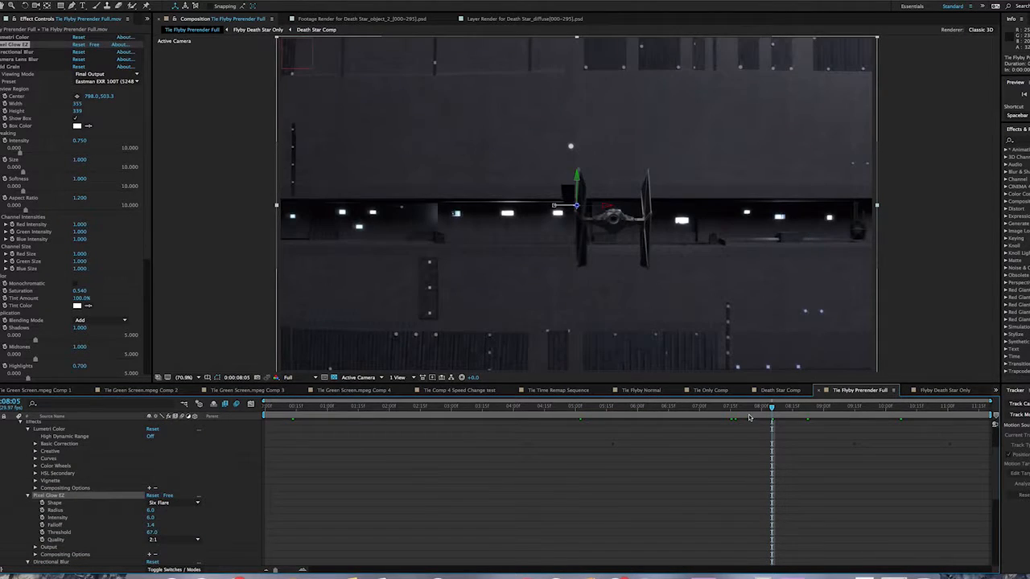
Check the Directional Blur and Camera Lens Blur keyframes on the Tie Flyby Prerender Full.mov layer at 0:00:08:20.
{"action": "left_click", "coordinate": [802, 407]}
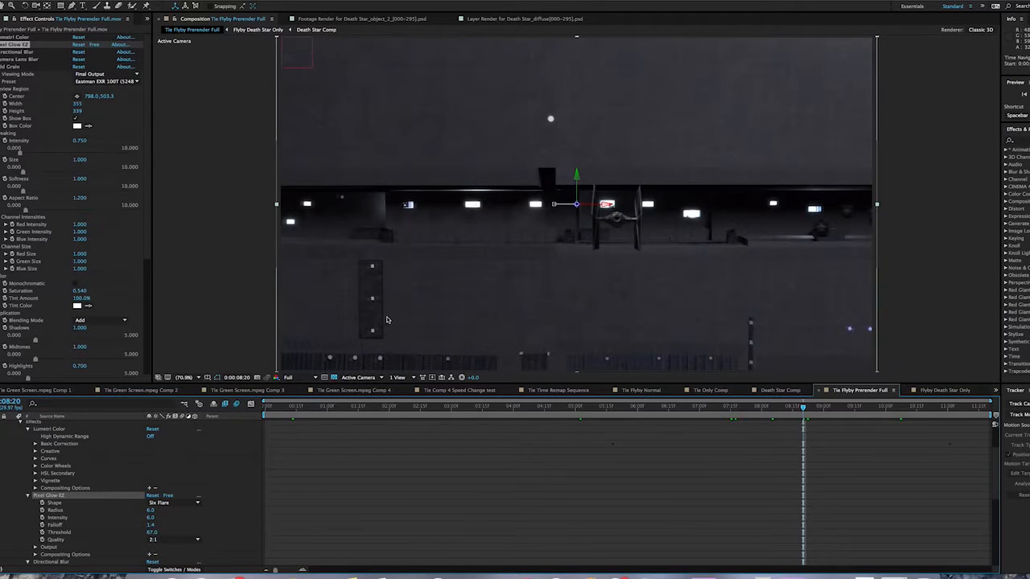
{"action": "scroll", "coordinate": [50, 499], "scroll_direction": "down", "scroll_amount": 5}
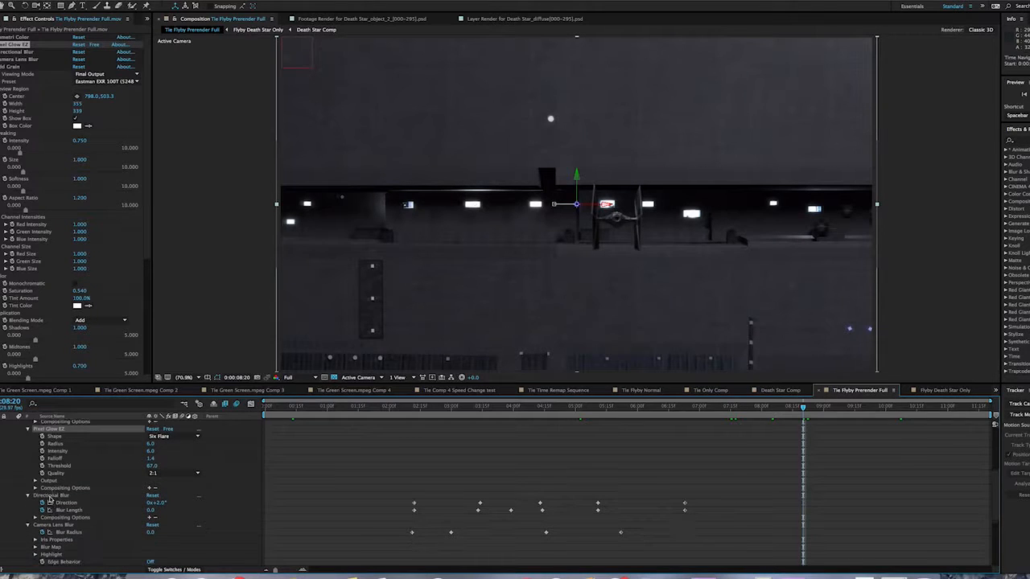
{"action": "scroll", "coordinate": [50, 497], "scroll_direction": "up", "scroll_amount": 3}
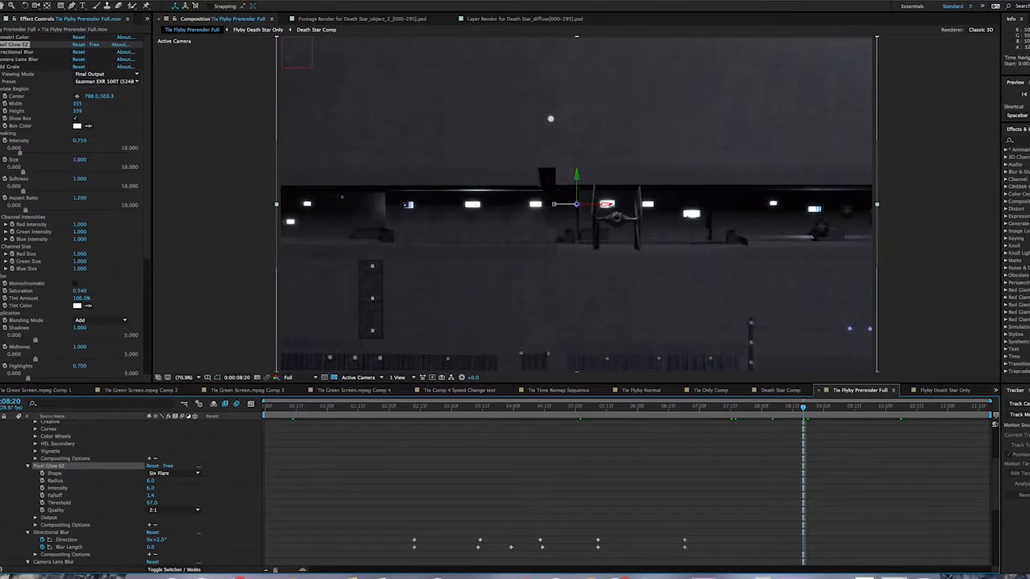
Browse the available effect categories, including Universe Glow and Trapcode, and the Pixel Glow EZ shapes, keeping Six Flare.
{"action": "left_click", "coordinate": [173, 1]}
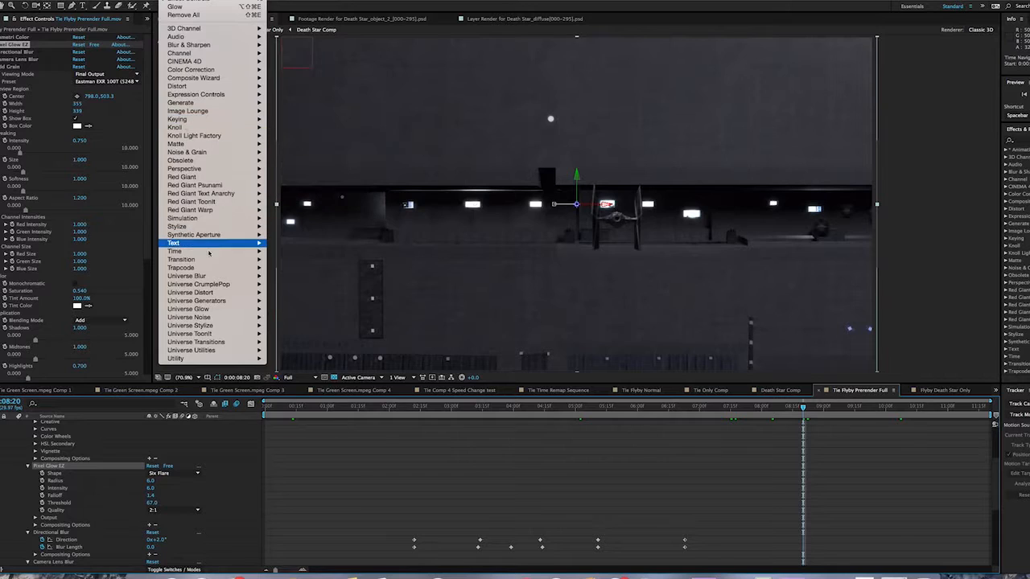
{"action": "mouse_move", "coordinate": [215, 277]}
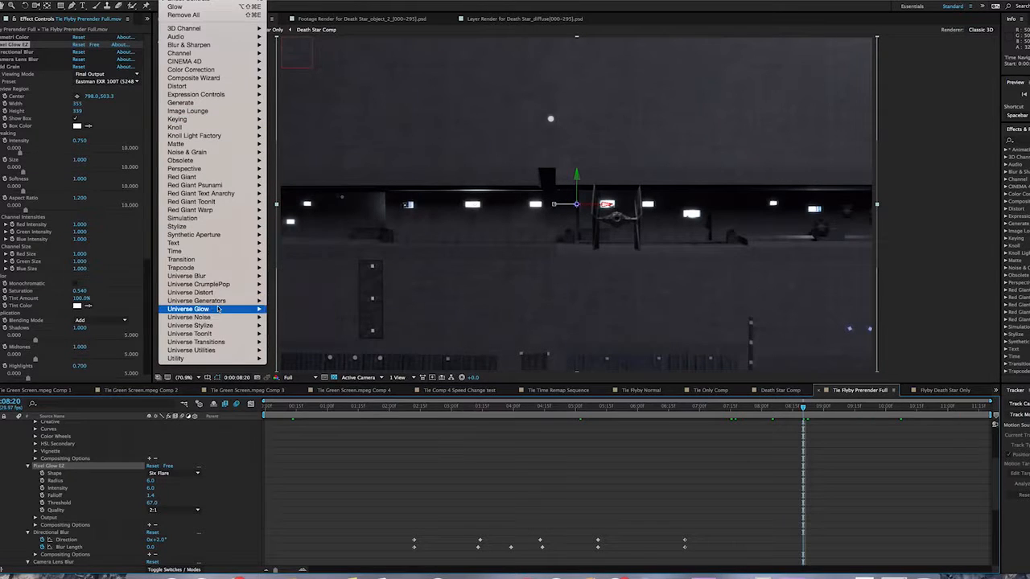
{"action": "mouse_move", "coordinate": [217, 310]}
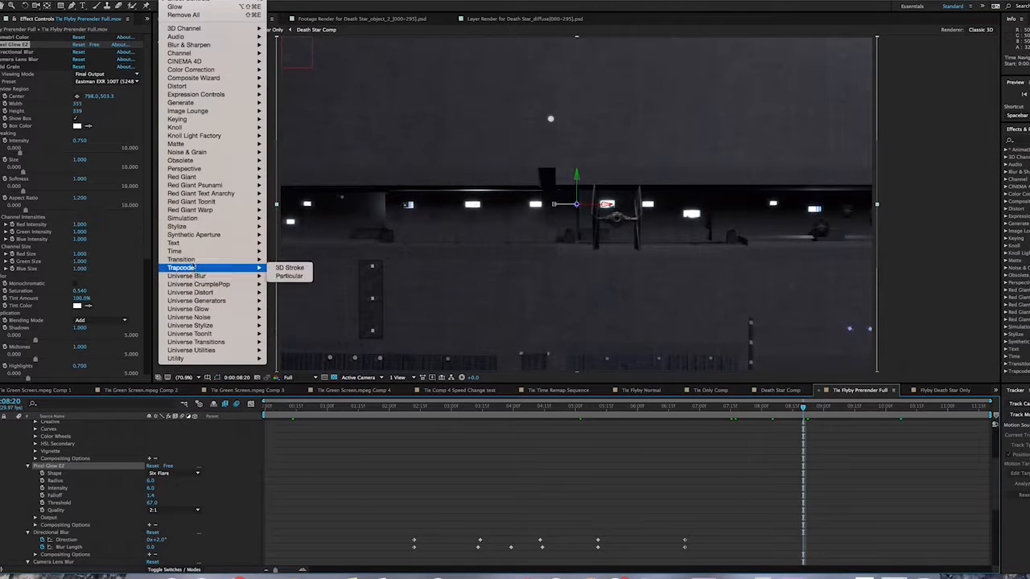
{"action": "left_click", "coordinate": [305, 38]}
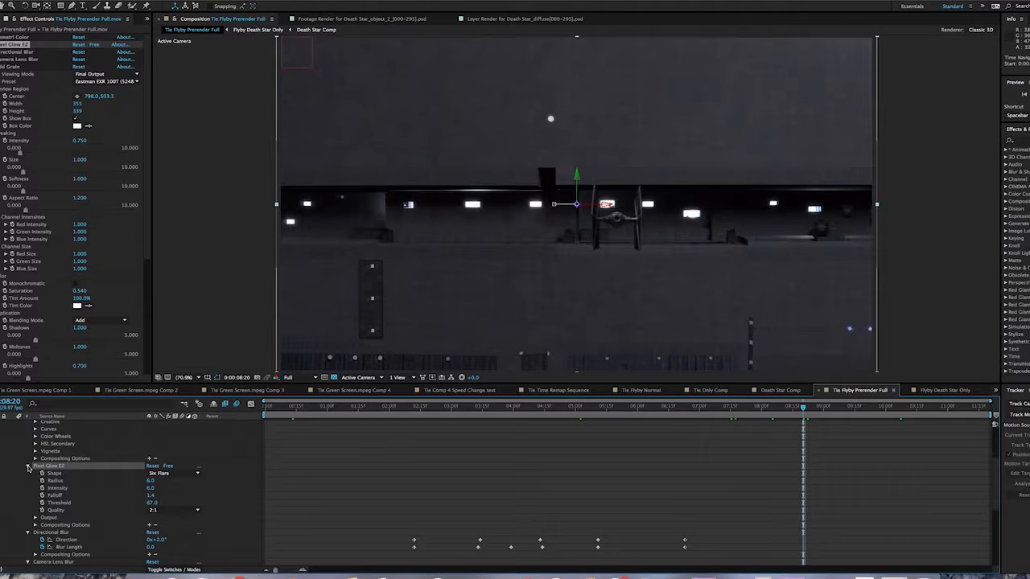
{"action": "left_click", "coordinate": [198, 476]}
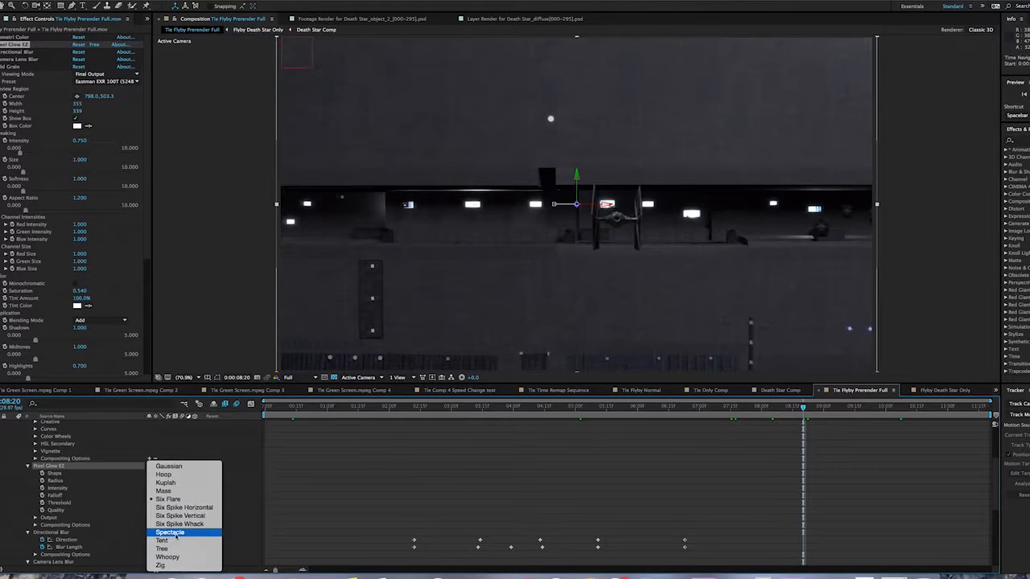
{"action": "left_click", "coordinate": [216, 452]}
Review the Directional Blur and Camera Lens Blur keyframes, collapse Camera Lens Blur and expand the Add Grain settings.
{"action": "scroll", "coordinate": [57, 515], "scroll_direction": "down", "scroll_amount": 2}
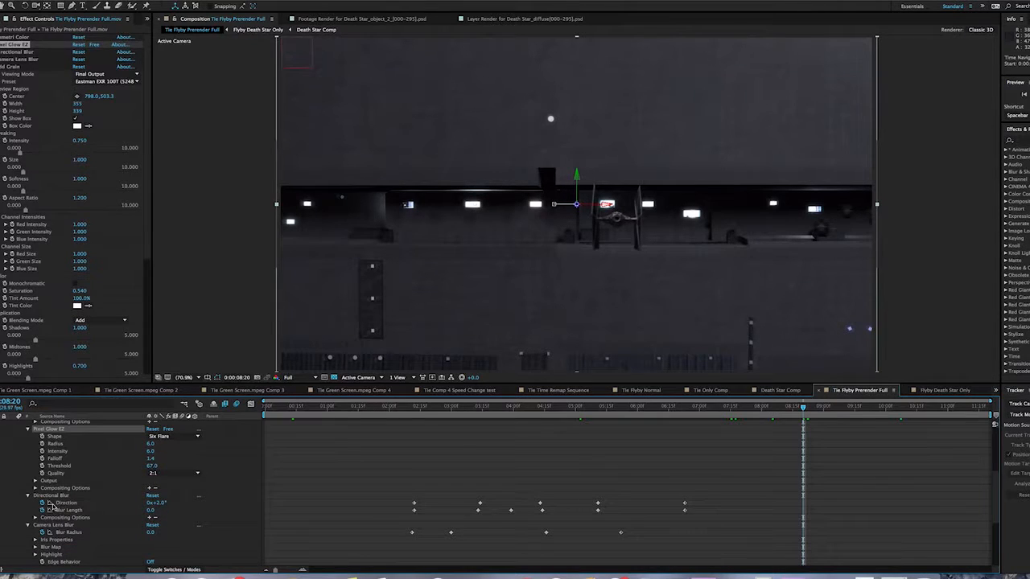
{"action": "scroll", "coordinate": [111, 523], "scroll_direction": "down", "scroll_amount": 3}
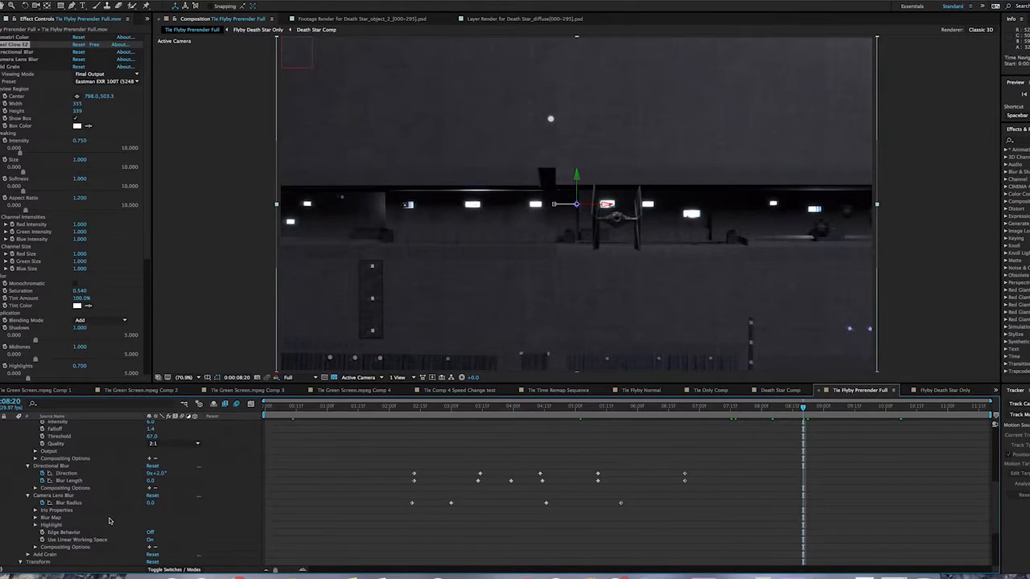
{"action": "scroll", "coordinate": [40, 515], "scroll_direction": "down", "scroll_amount": 1}
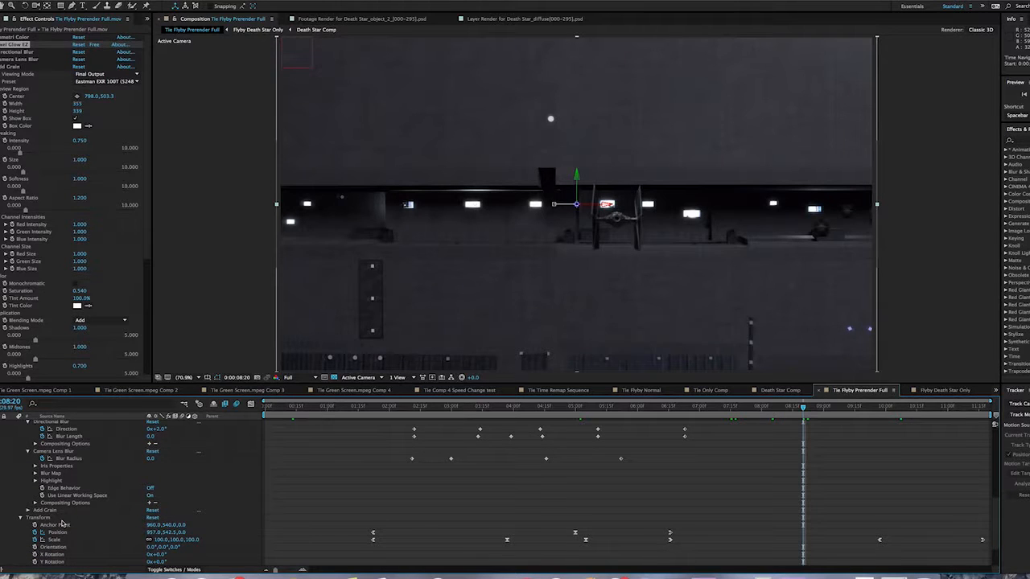
{"action": "left_click", "coordinate": [29, 452]}
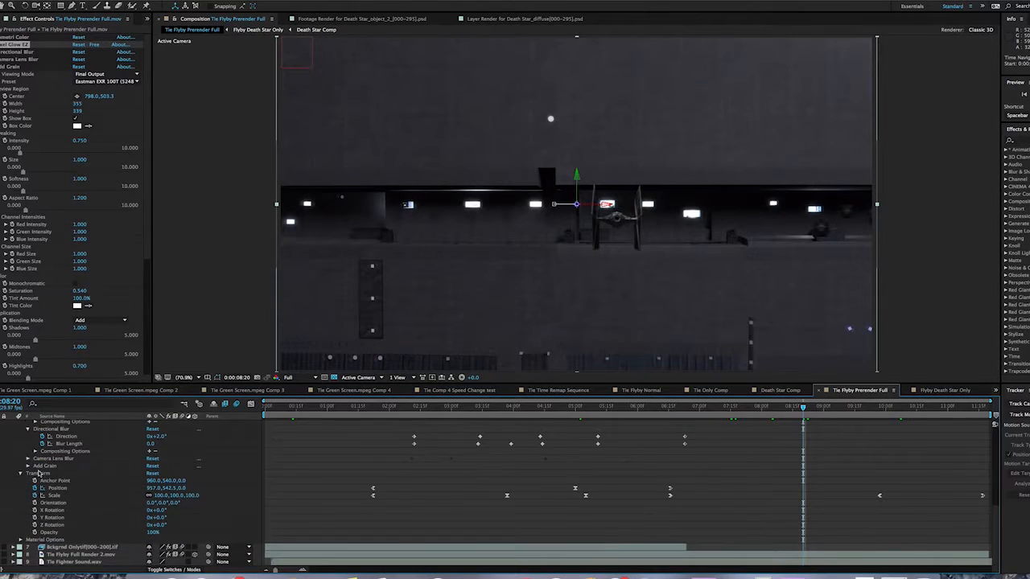
{"action": "left_click", "coordinate": [28, 466]}
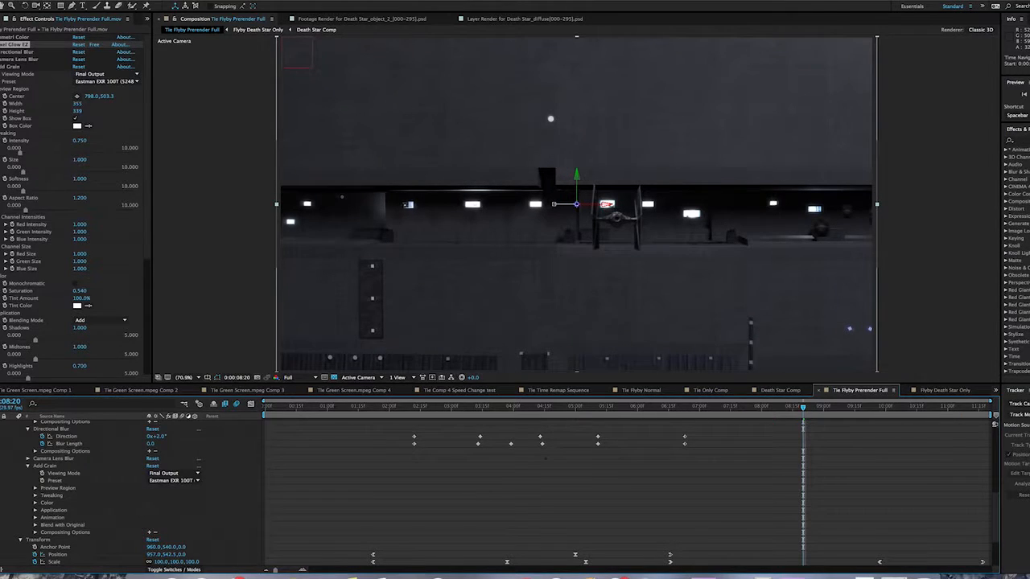
Examine the Add Grain preset at 0:00:07:07 and the layer's Transform keyframes and effects at 0:00:04:19.
{"action": "left_click", "coordinate": [713, 408]}
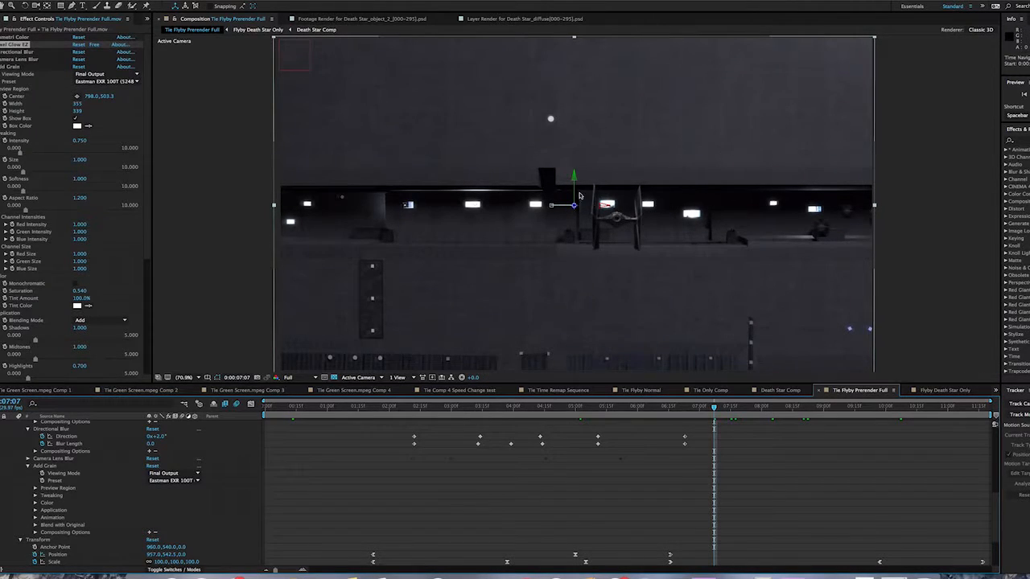
{"action": "left_click", "coordinate": [49, 481]}
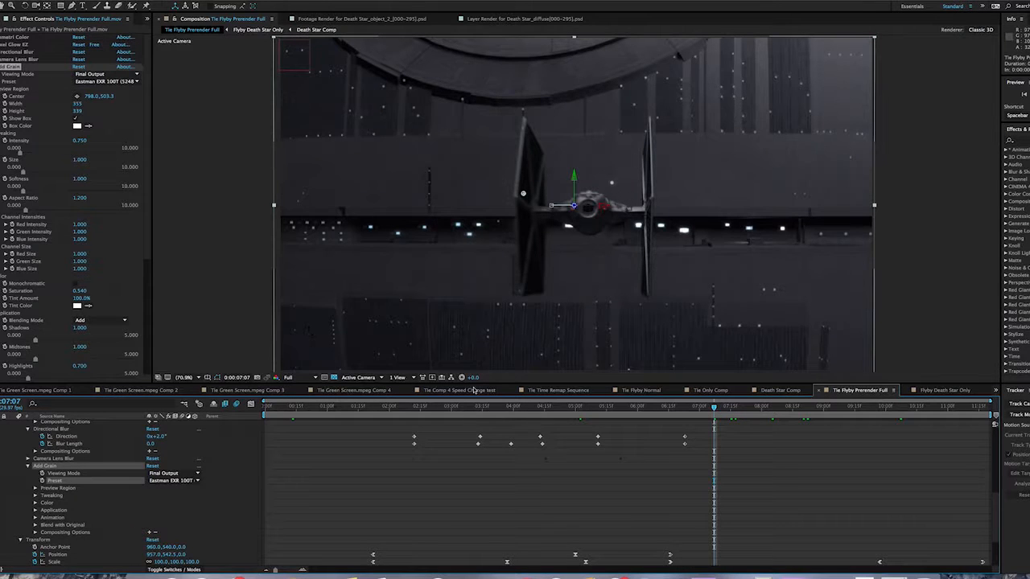
{"action": "left_click", "coordinate": [554, 412]}
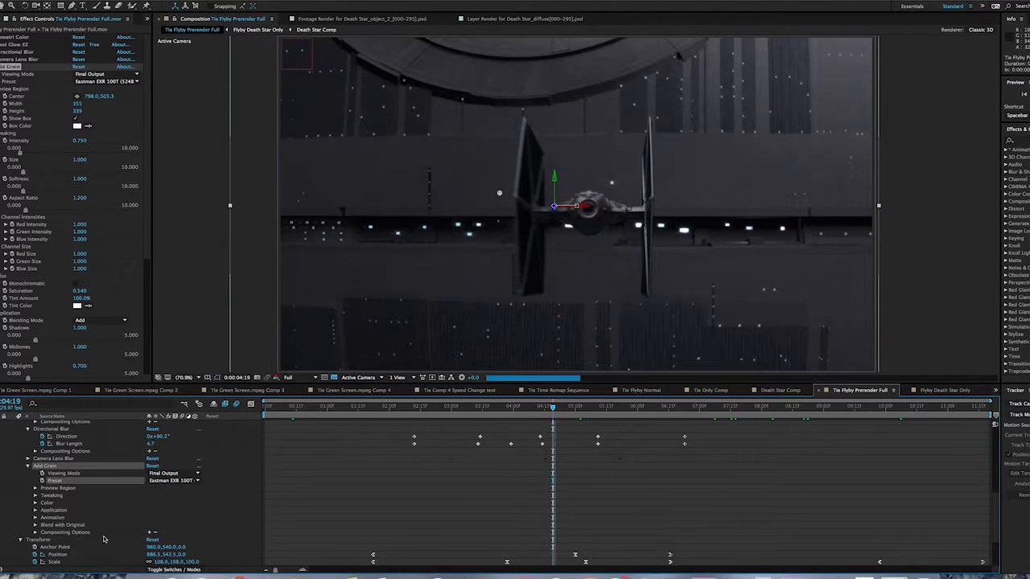
{"action": "scroll", "coordinate": [87, 526], "scroll_direction": "down", "scroll_amount": 2}
{"action": "scroll", "coordinate": [87, 525], "scroll_direction": "down", "scroll_amount": 2}
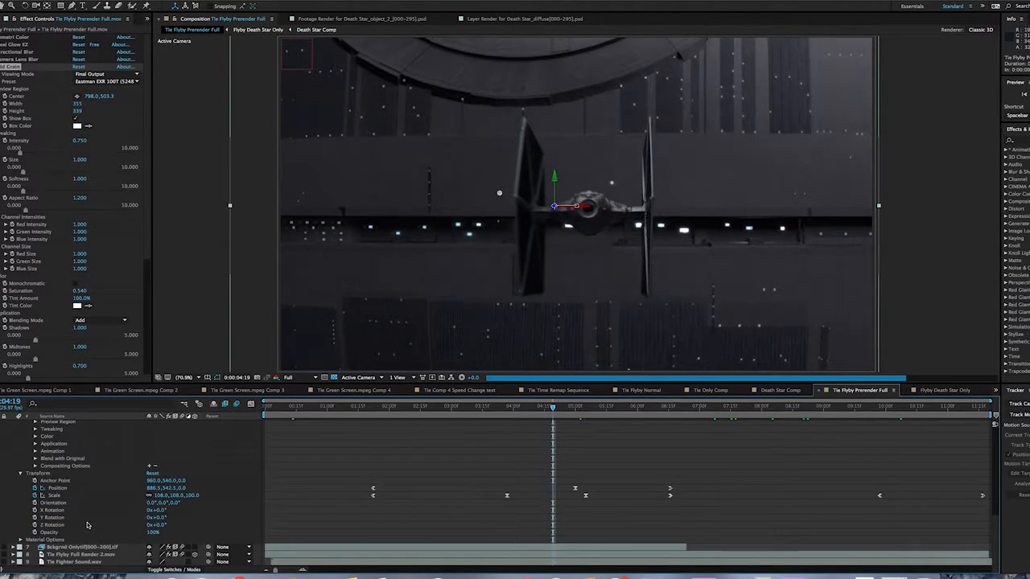
{"action": "scroll", "coordinate": [89, 515], "scroll_direction": "up", "scroll_amount": 5}
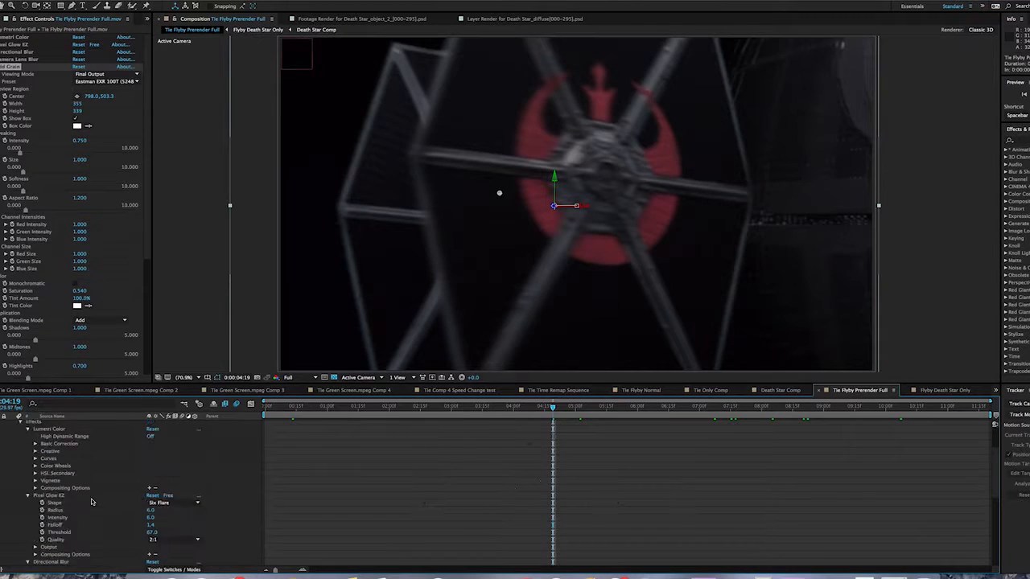
Preview the Tie Flyby Prerender Full composition from its start and stop playback at 0:00:11:12.
{"action": "left_click", "coordinate": [274, 409]}
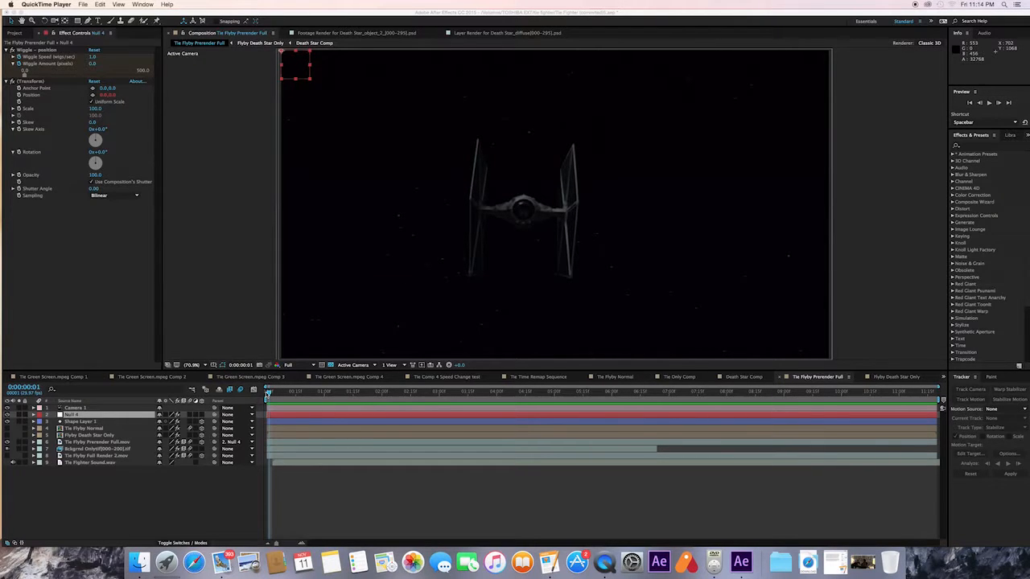
{"action": "left_click", "coordinate": [268, 393]}
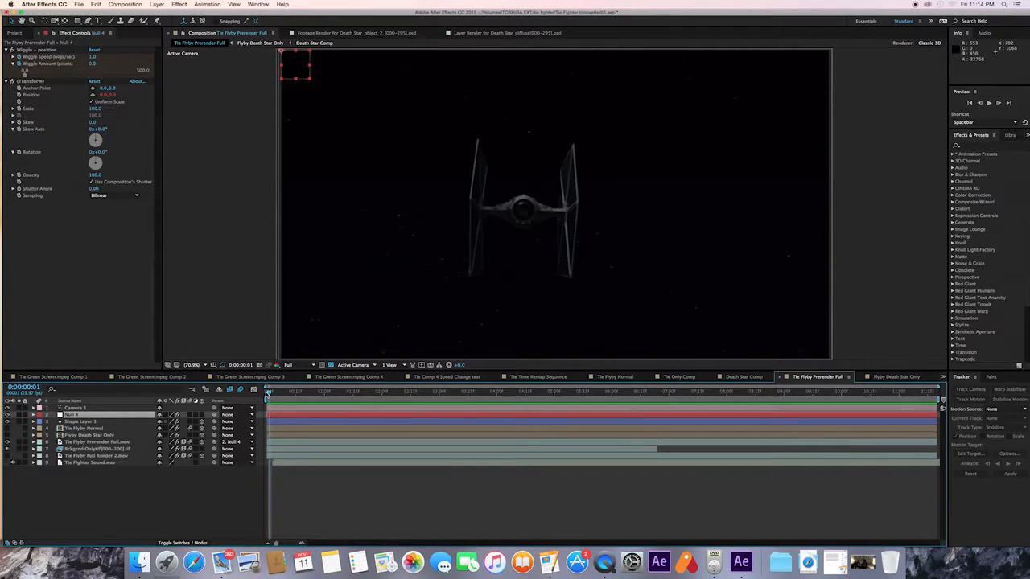
{"action": "key", "text": "space"}
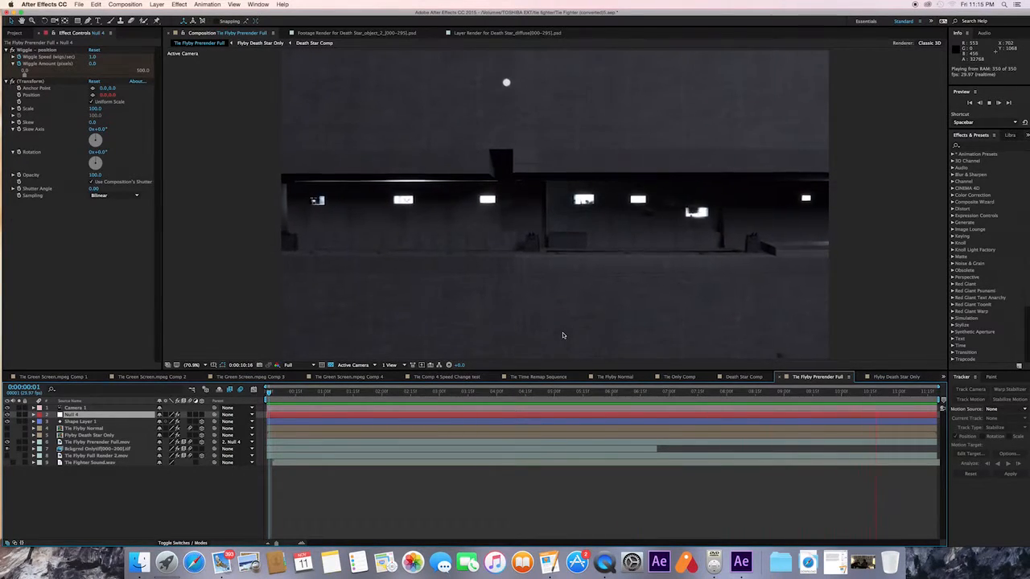
{"action": "key", "text": "space"}
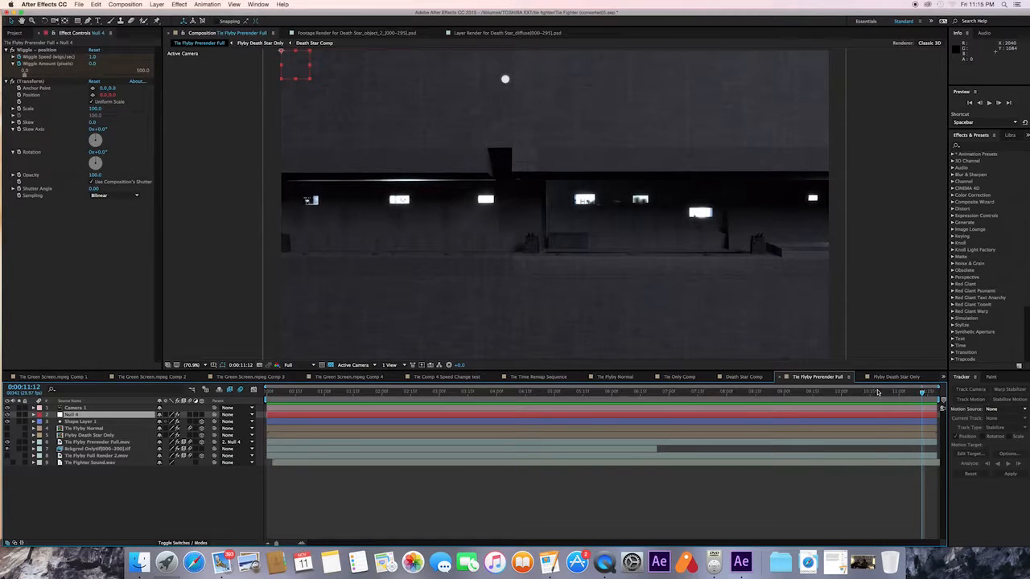
Expand the Null 4 layer and examine its position wiggle speed and amount at 0:00:00:29, 0:00:04:01 and 0:00:08:01.
{"action": "left_click_drag", "start_coordinate": [878, 392], "coordinate": [321, 422]}
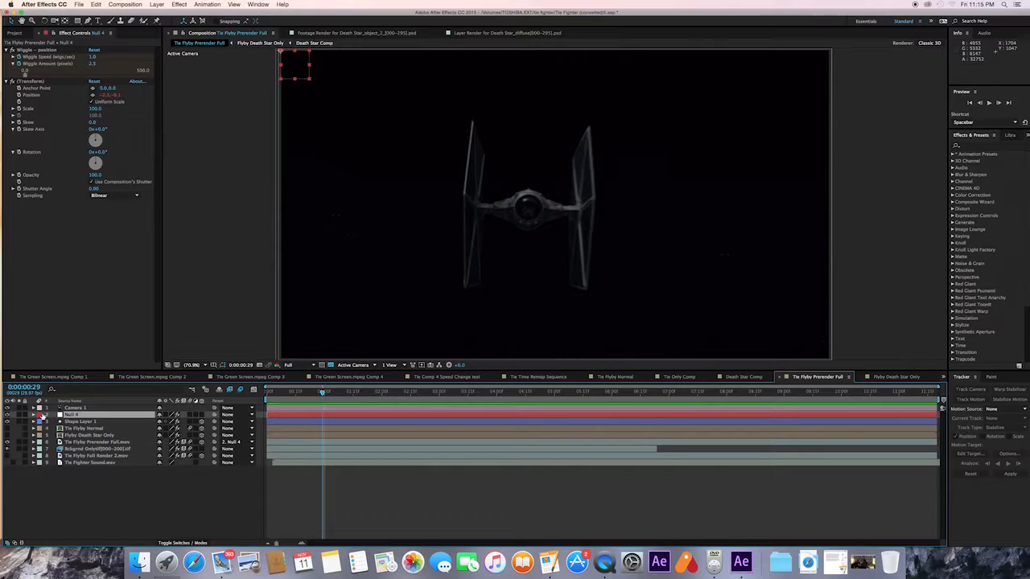
{"action": "left_click", "coordinate": [71, 415]}
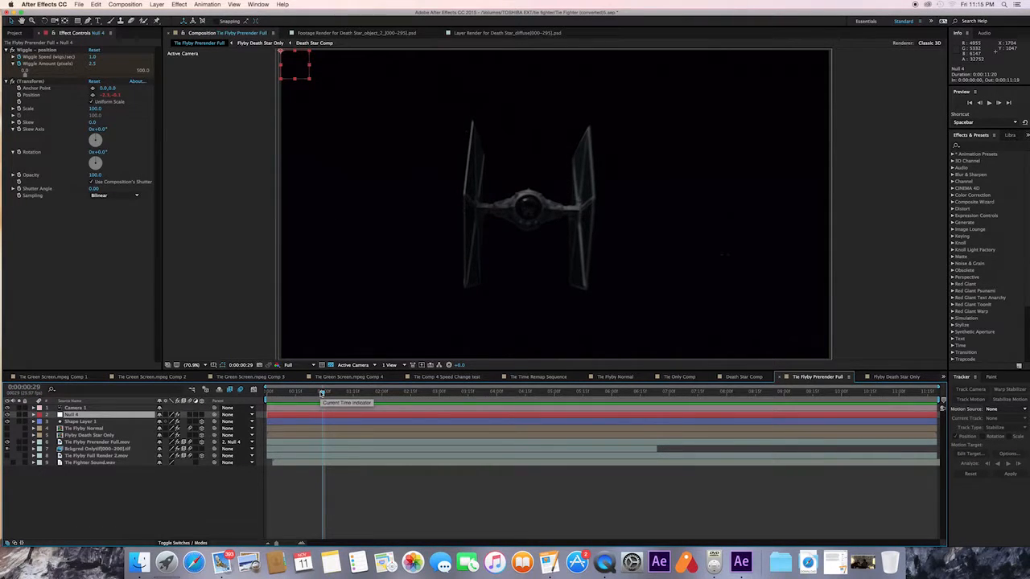
{"action": "left_click_drag", "start_coordinate": [322, 393], "coordinate": [498, 396]}
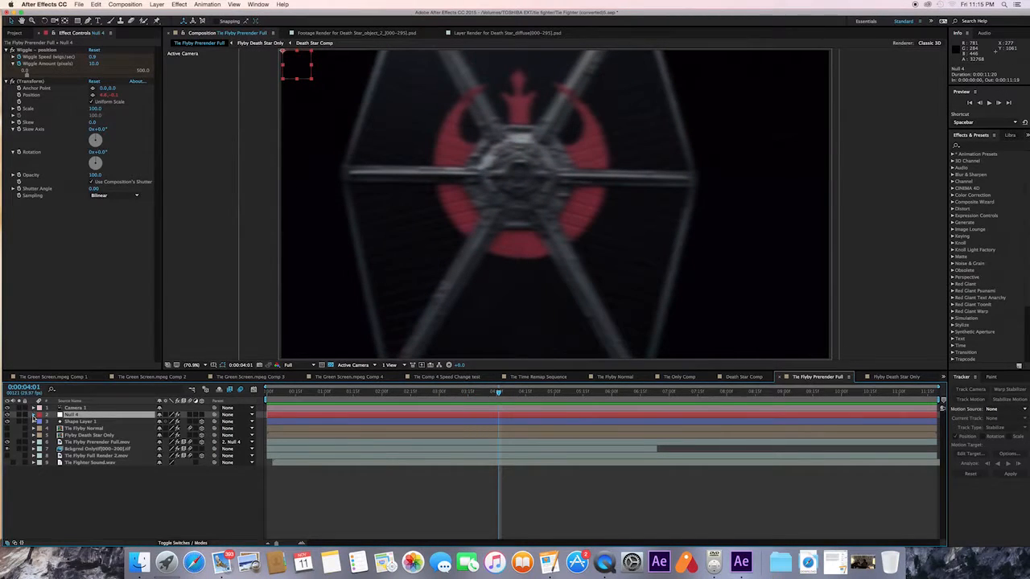
{"action": "left_click", "coordinate": [33, 415]}
{"action": "left_click_drag", "start_coordinate": [353, 404], "coordinate": [783, 393]}
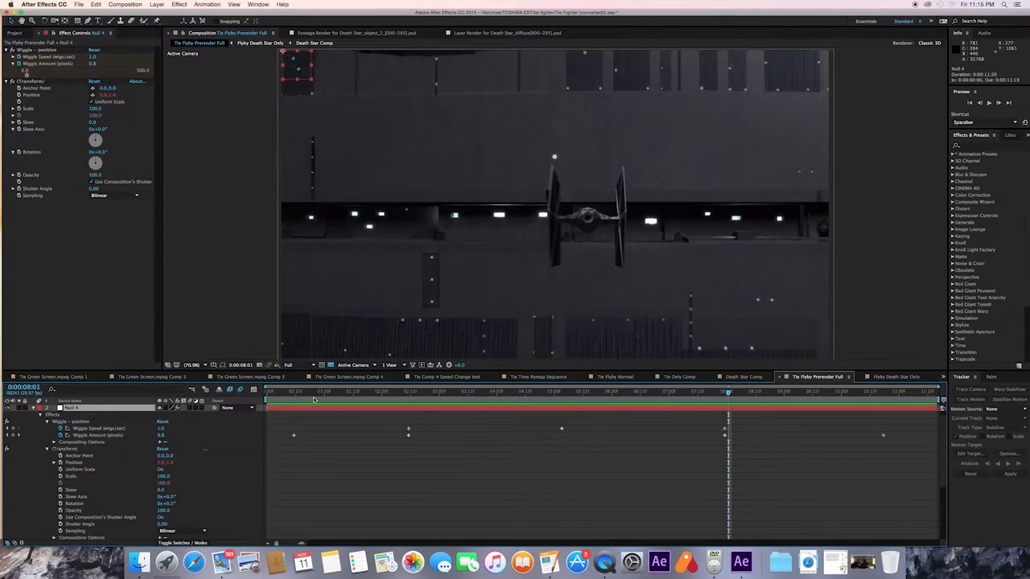
Play the wiggled flyby from 0:00:00:00, stop at 0:00:10:16 and collapse the Null 4 layer.
{"action": "left_click", "coordinate": [266, 394]}
{"action": "key", "text": "space"}
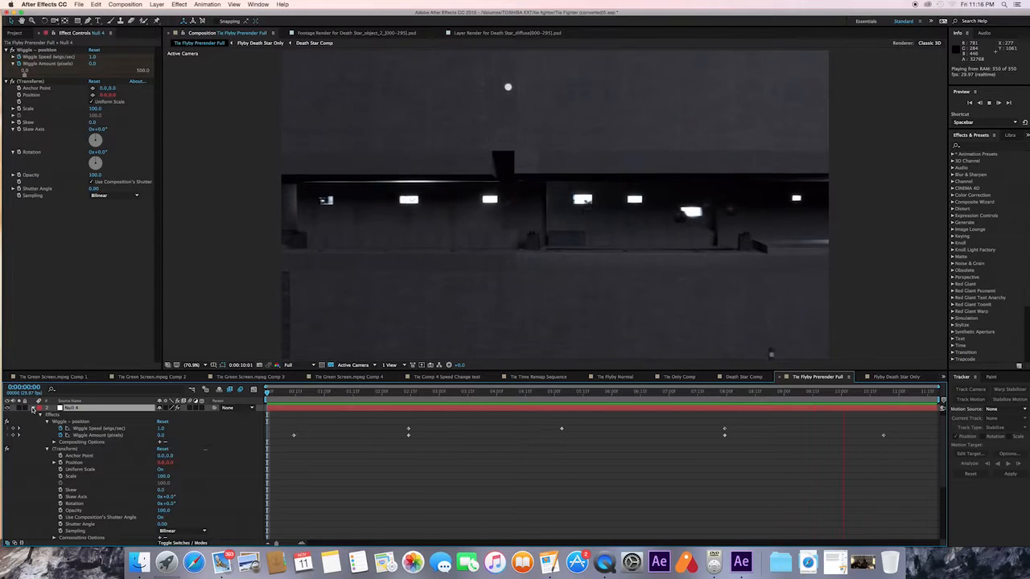
{"action": "left_click", "coordinate": [33, 409]}
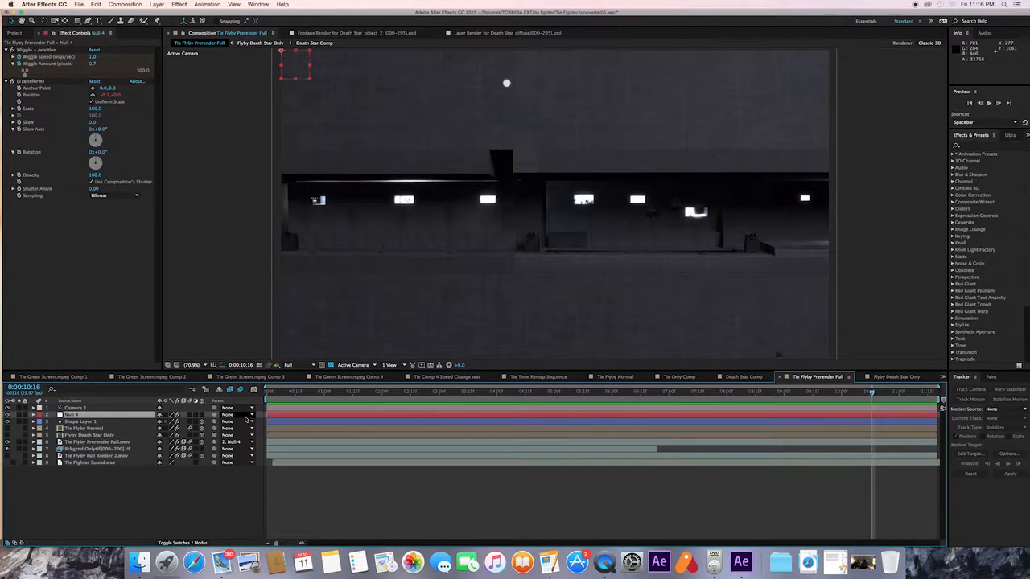
Select Shape Layer 1 to inspect its Glow settings and light position at 0:00:08:11 and 0:00:07:06, and deselect it.
{"action": "left_click", "coordinate": [295, 423]}
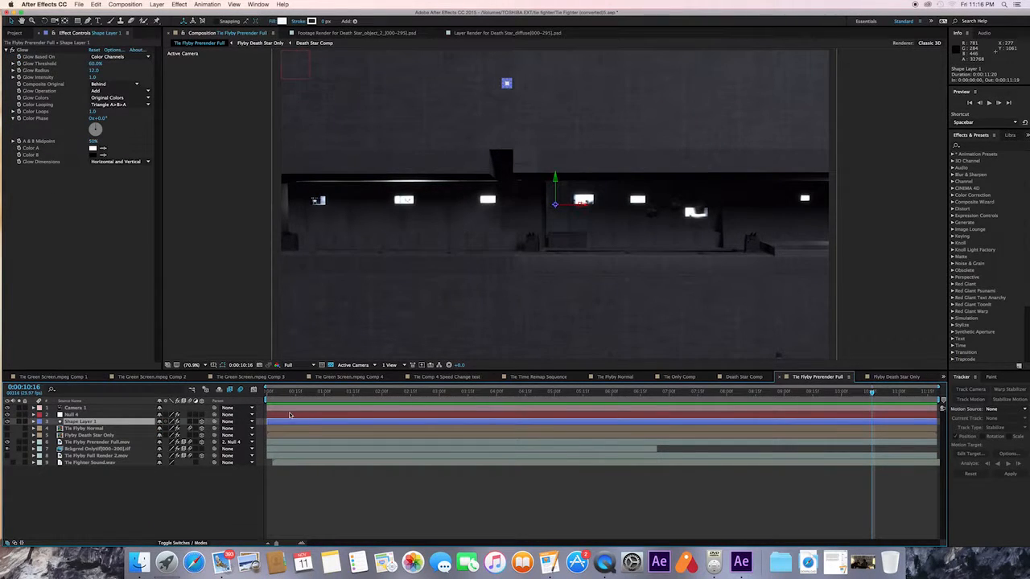
{"action": "left_click_drag", "start_coordinate": [725, 393], "coordinate": [754, 450]}
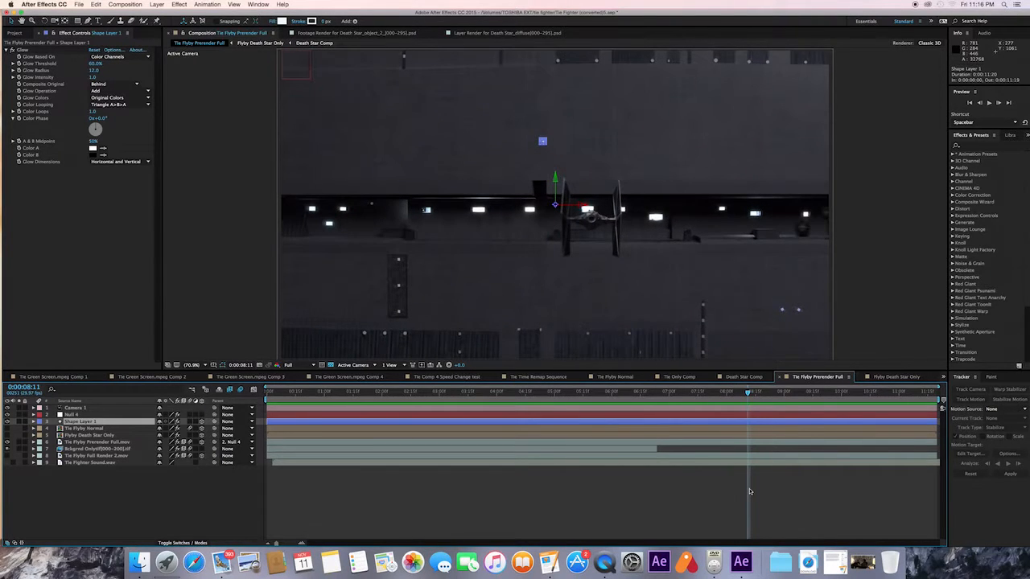
{"action": "left_click", "coordinate": [681, 392]}
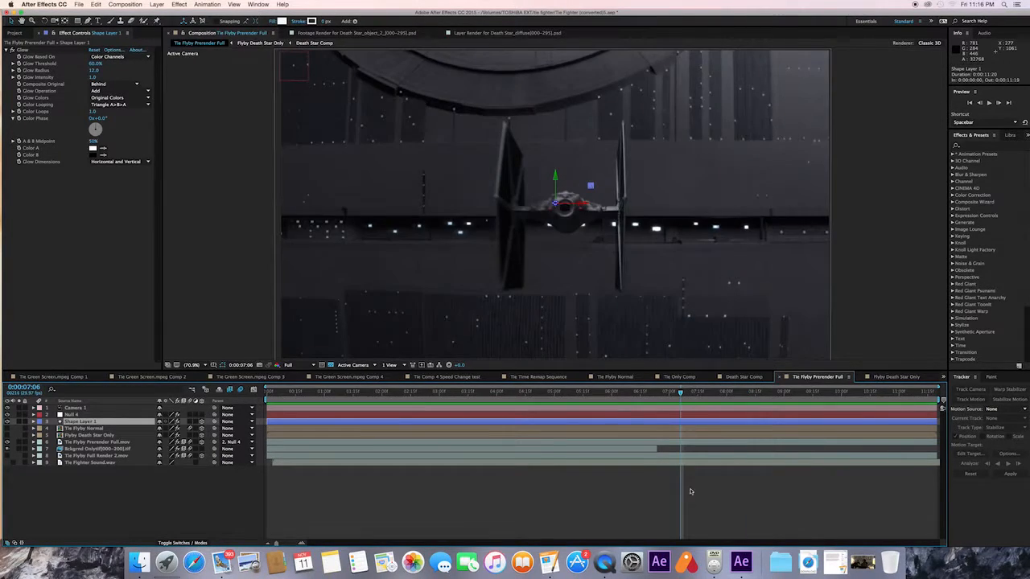
{"action": "left_click", "coordinate": [696, 496]}
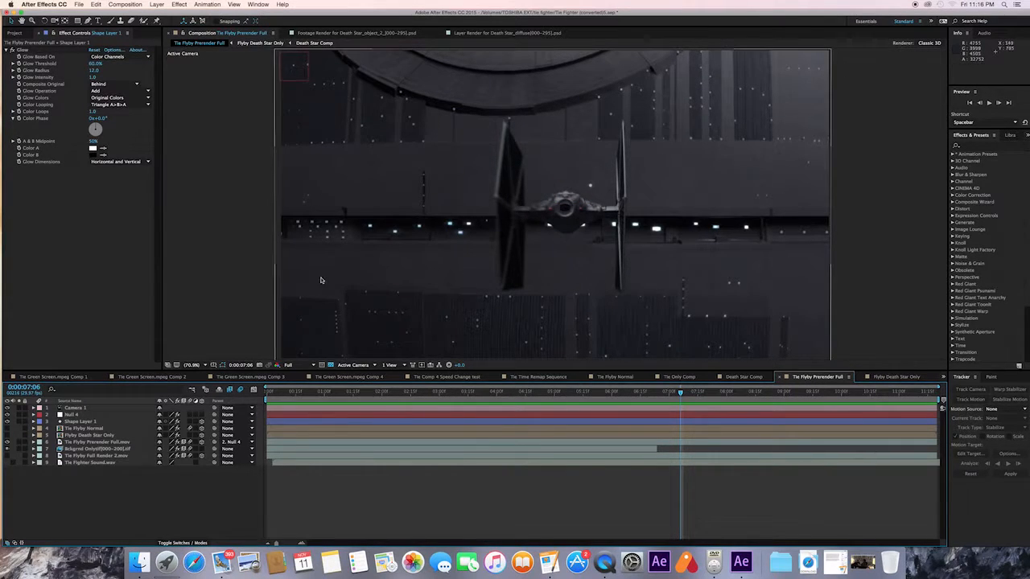
Hide Shape Layer 1 and view the composition without it at 0:00:09:28 and 0:00:09:18.
{"action": "left_click", "coordinate": [8, 422]}
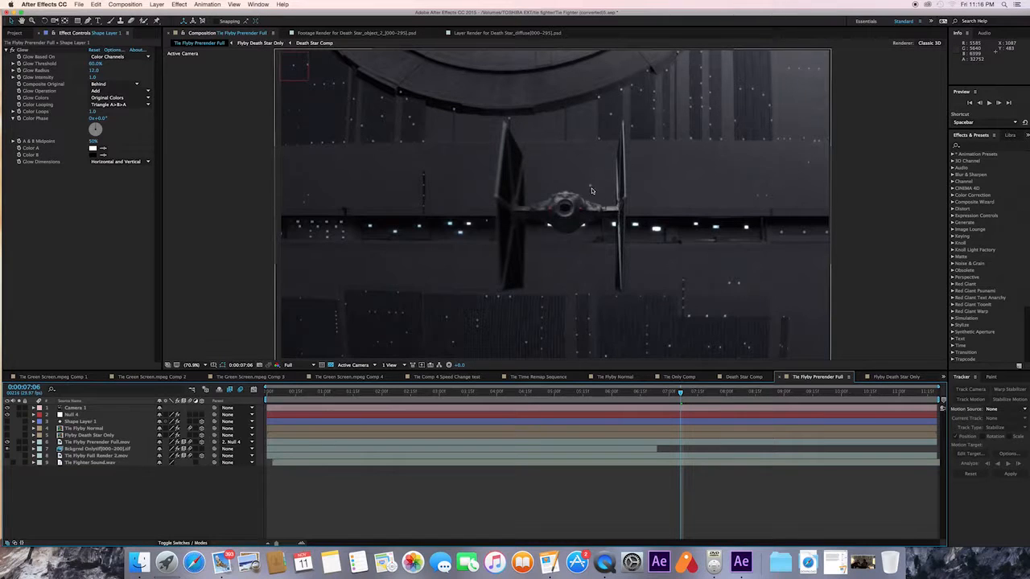
{"action": "left_click", "coordinate": [837, 392]}
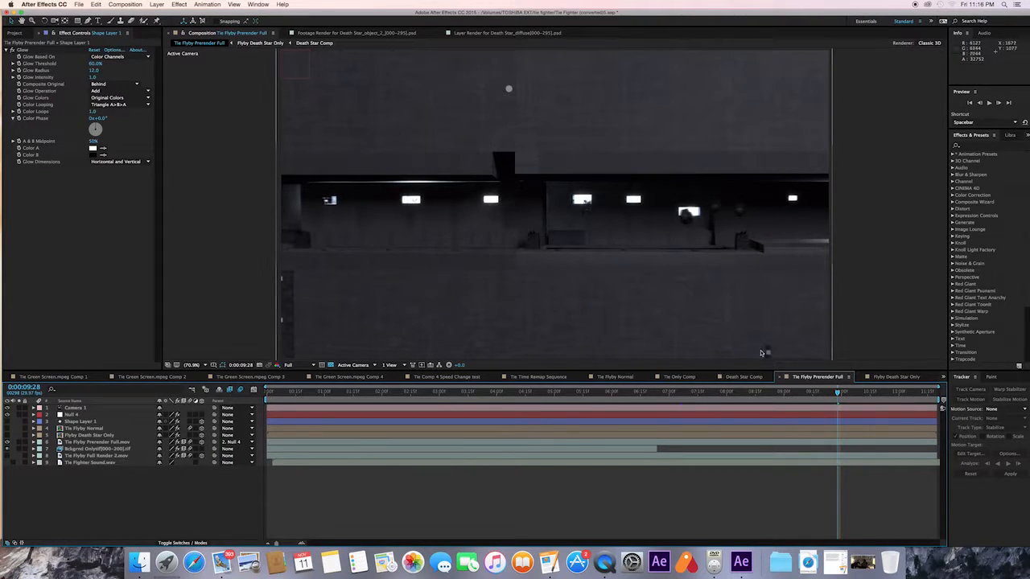
{"action": "left_click", "coordinate": [818, 393]}
{"action": "key", "text": "space"}
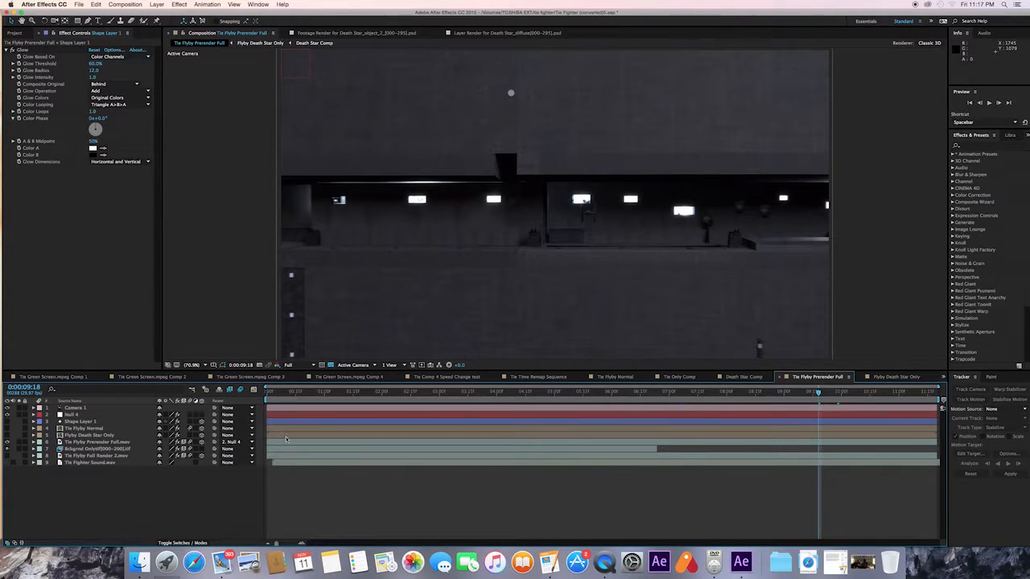
Undo the hiding of Shape Layer 1 and play the flyby from 0:00:06:06, stopping at 0:00:08:07.
{"action": "key", "text": "super+z"}
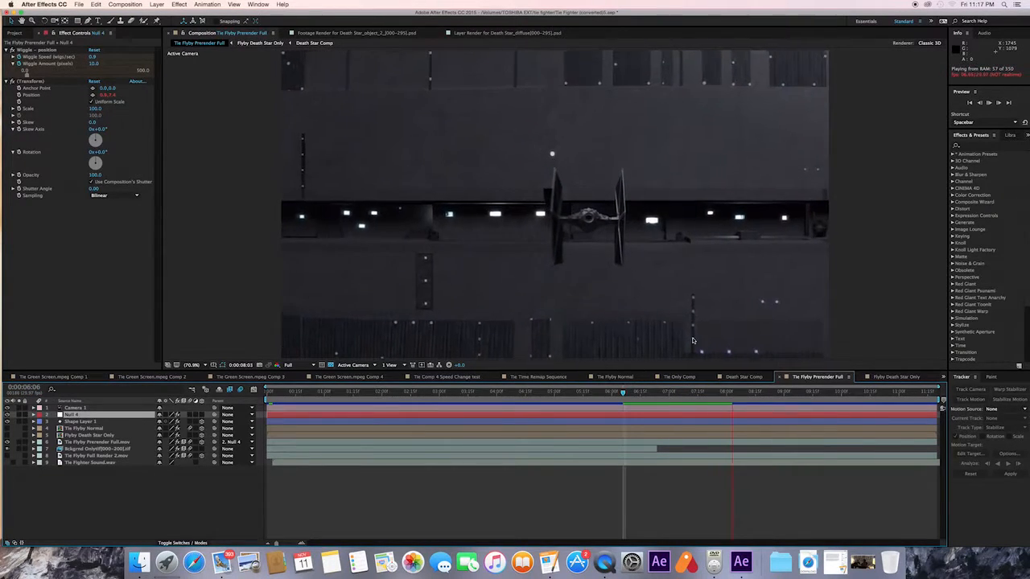
{"action": "key", "text": "space"}
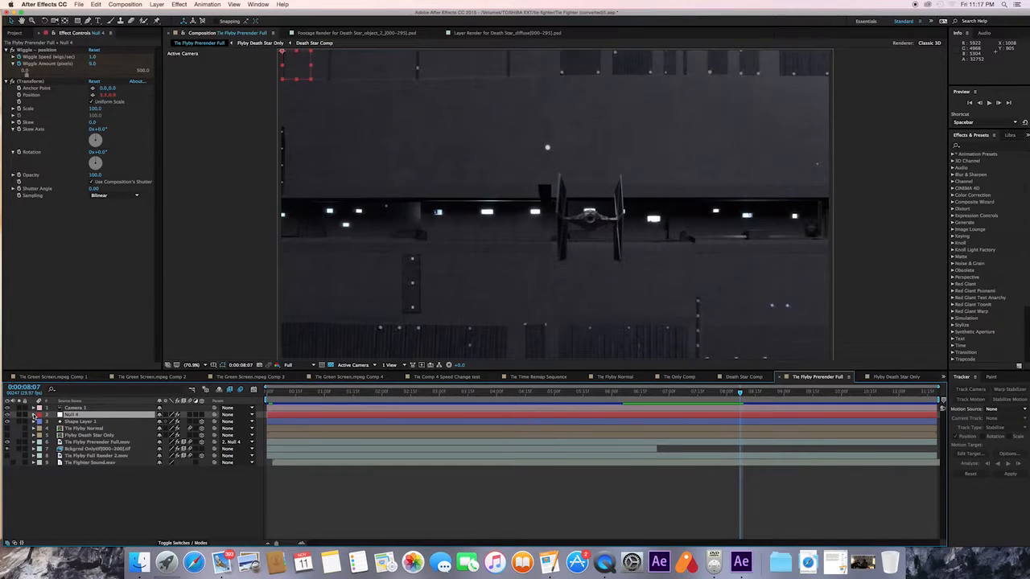
Expand Shape Layer 1 and examine the ellipse's transform keyframes at 0:00:07:01, 0:00:08:09 and 0:00:09:10.
{"action": "left_click", "coordinate": [33, 422]}
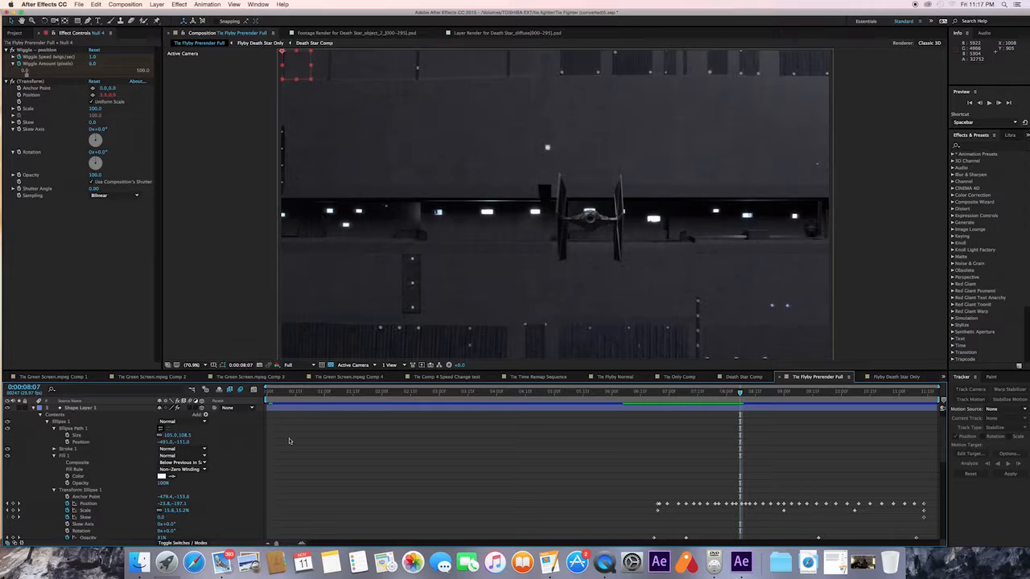
{"action": "left_click", "coordinate": [672, 402]}
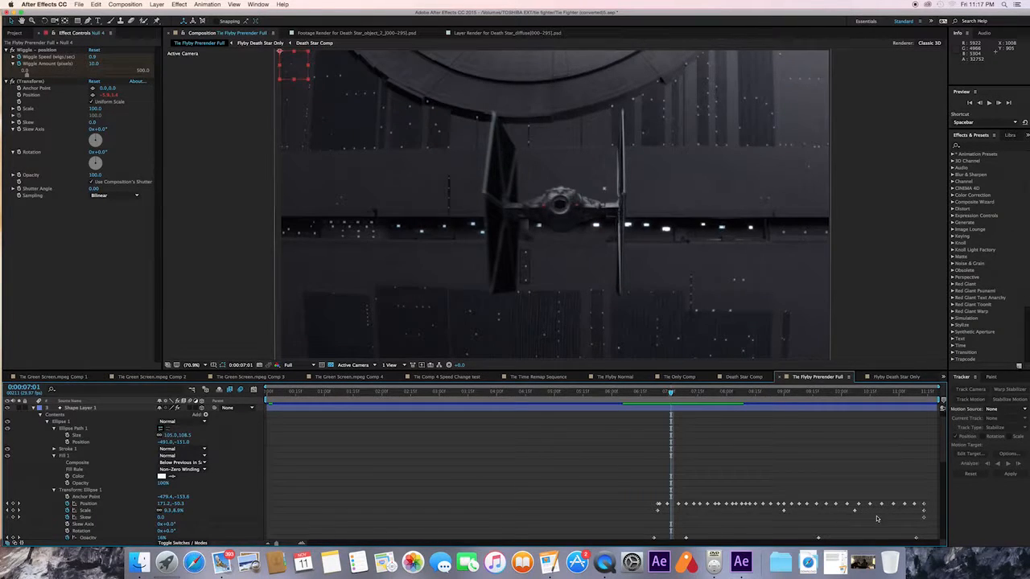
{"action": "left_click", "coordinate": [743, 399]}
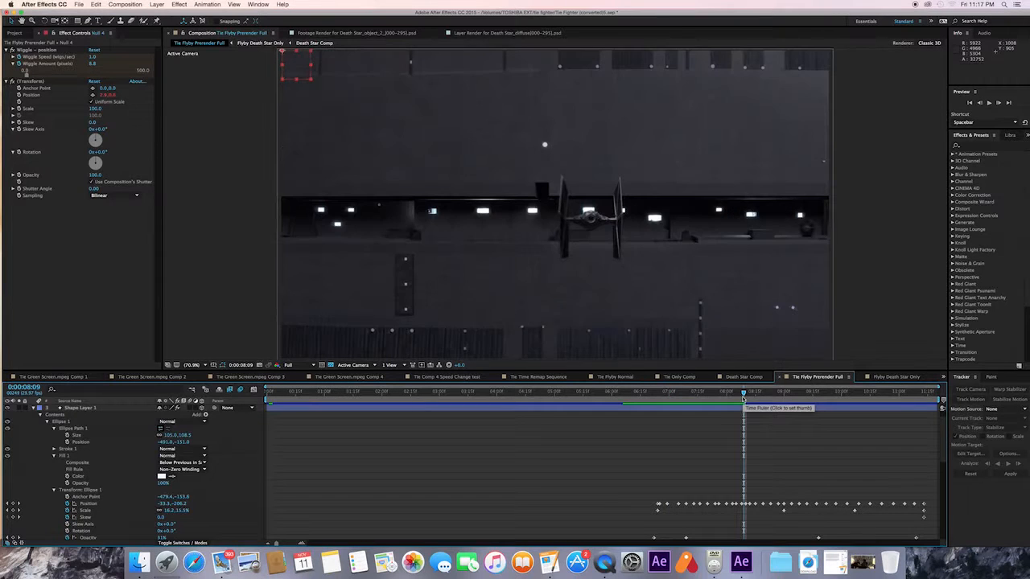
{"action": "left_click", "coordinate": [802, 399]}
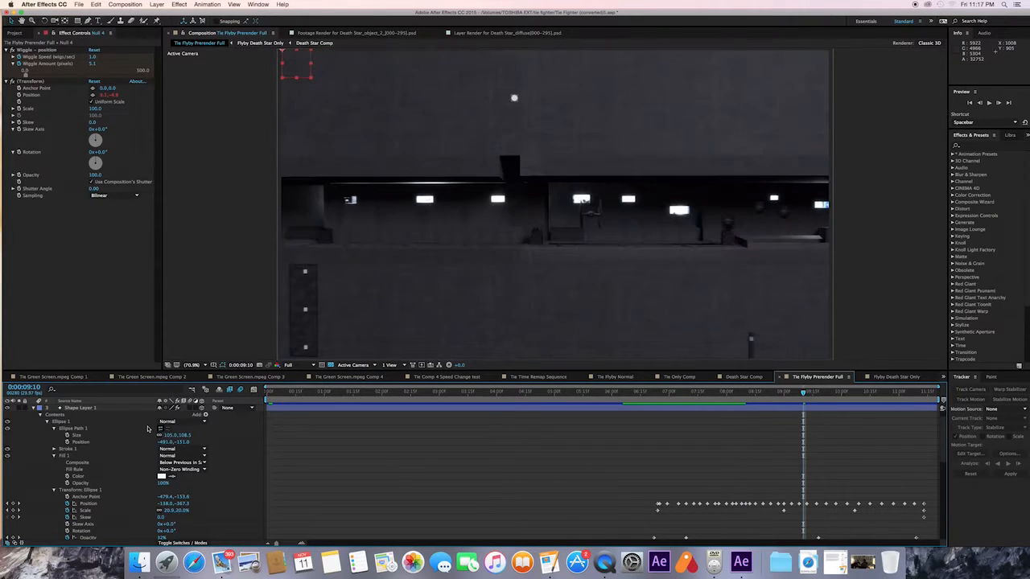
Collapse Ellipse 1 and examine the Glow effect settings of Shape Layer 1, leaving the effect deselected.
{"action": "left_click", "coordinate": [47, 422]}
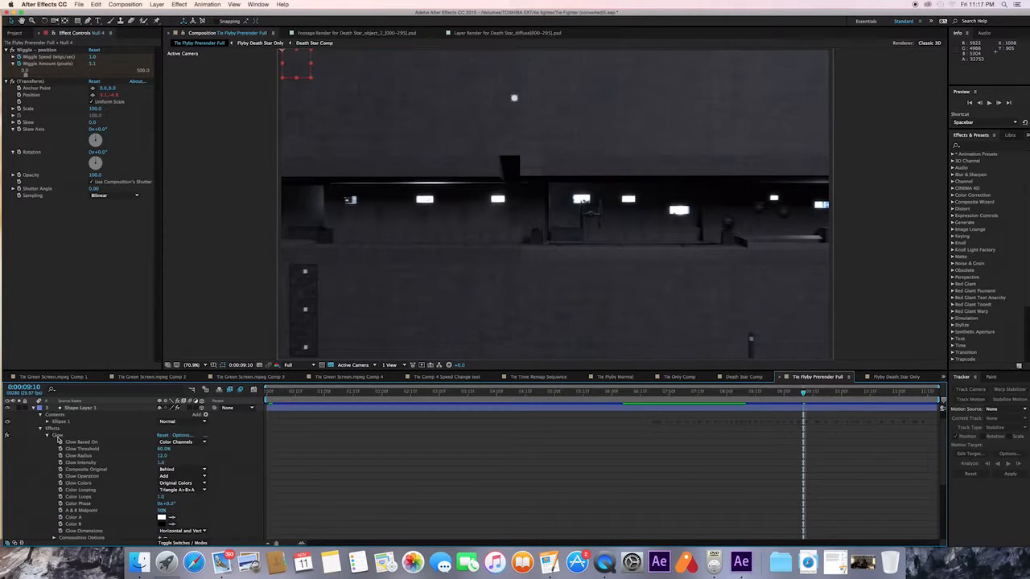
{"action": "left_click", "coordinate": [57, 438]}
{"action": "left_click", "coordinate": [884, 483]}
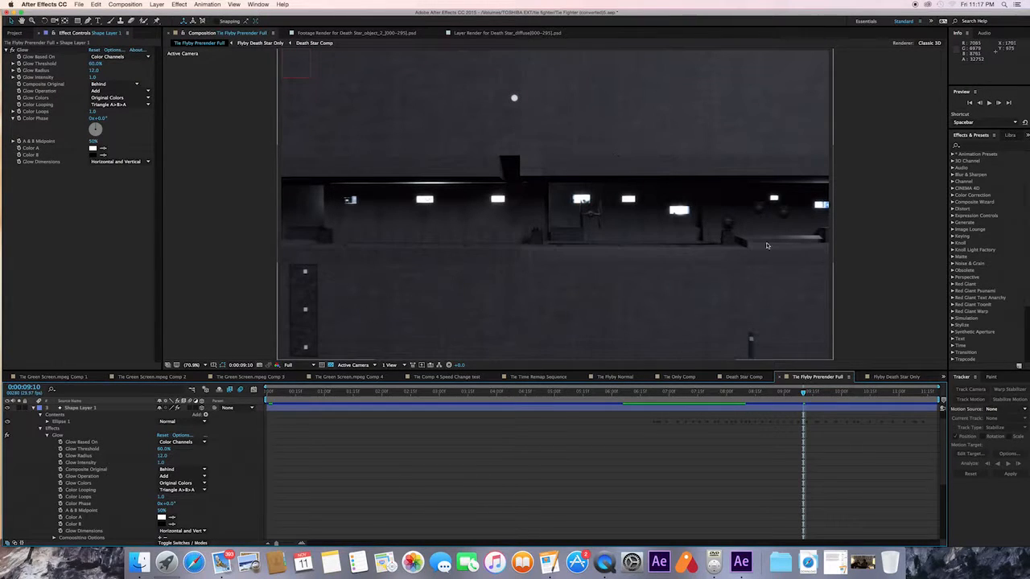
Check the light's position late in the flyby at 0:00:11:02, 0:00:11:10, 0:00:11:15 and 0:00:11:18.
{"action": "left_click", "coordinate": [868, 394]}
{"action": "left_click", "coordinate": [903, 393]}
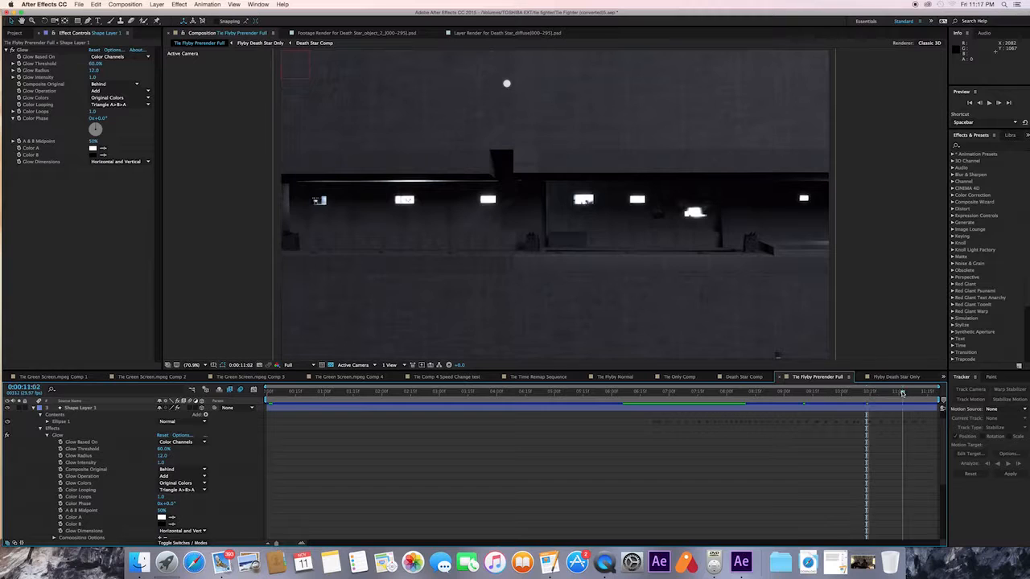
{"action": "left_click", "coordinate": [918, 394]}
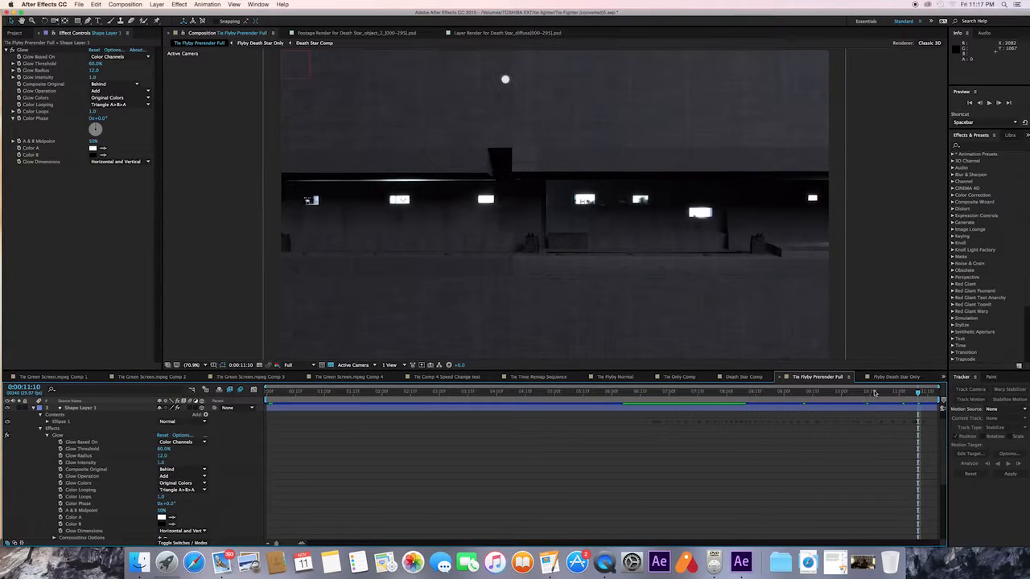
{"action": "left_click_drag", "start_coordinate": [870, 393], "coordinate": [909, 394]}
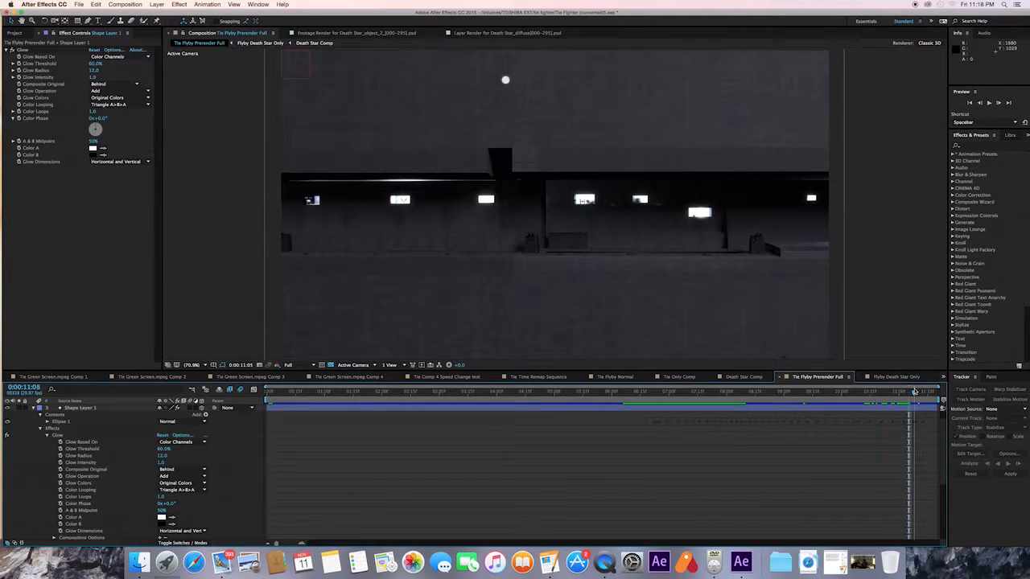
{"action": "left_click", "coordinate": [916, 392]}
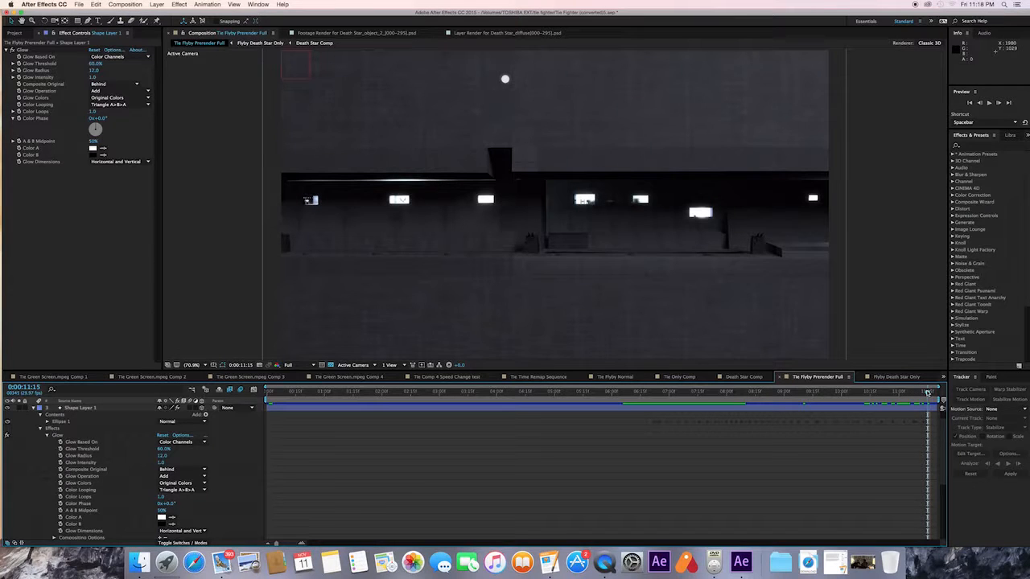
{"action": "left_click_drag", "start_coordinate": [928, 392], "coordinate": [933, 391]}
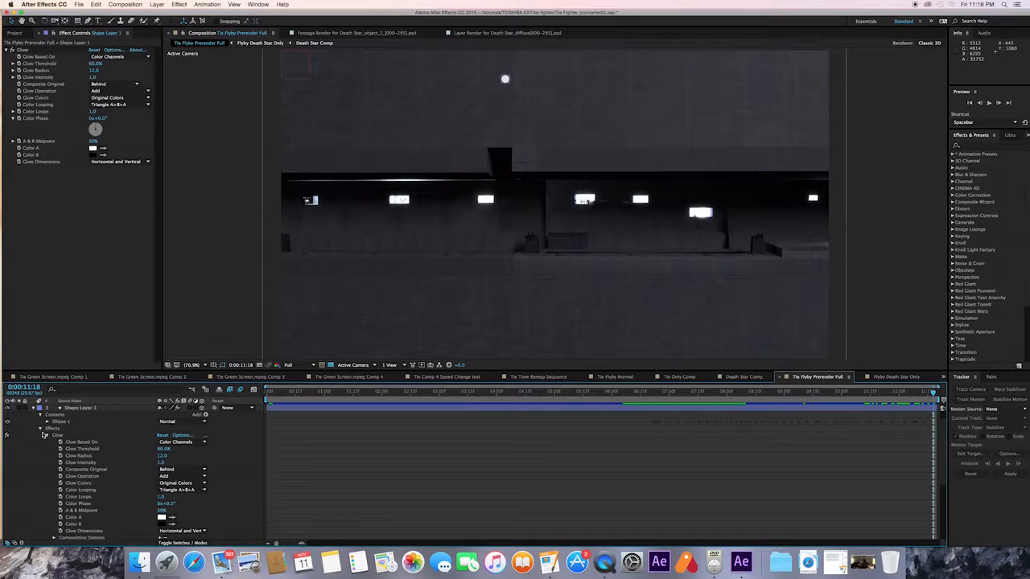
Collapse Shape Layer 1's Effects group and view the light at 0:00:10:18, 0:00:07:27 and 0:00:07:26.
{"action": "left_click", "coordinate": [42, 431]}
{"action": "left_click", "coordinate": [876, 392]}
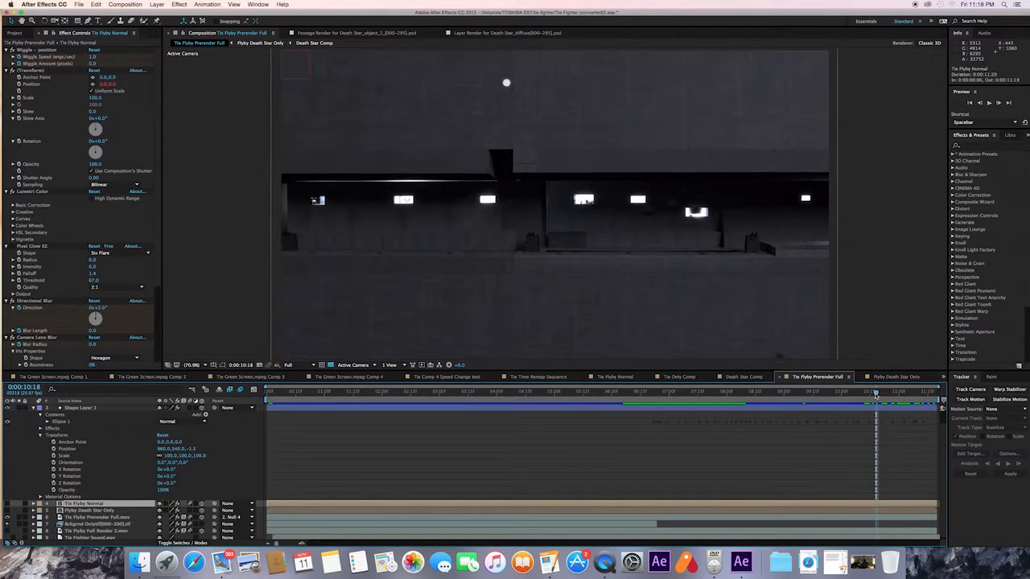
{"action": "left_click", "coordinate": [721, 393]}
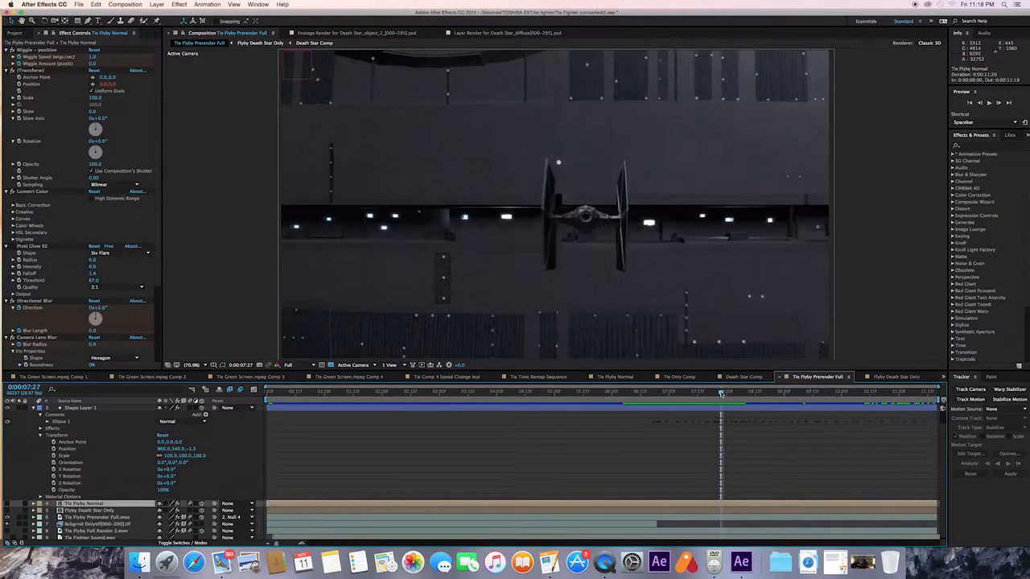
{"action": "mouse_move", "coordinate": [721, 393]}
{"action": "left_mouse_down"}
{"action": "mouse_move", "coordinate": [636, 396]}
{"action": "mouse_move", "coordinate": [719, 400]}
{"action": "left_mouse_up"}
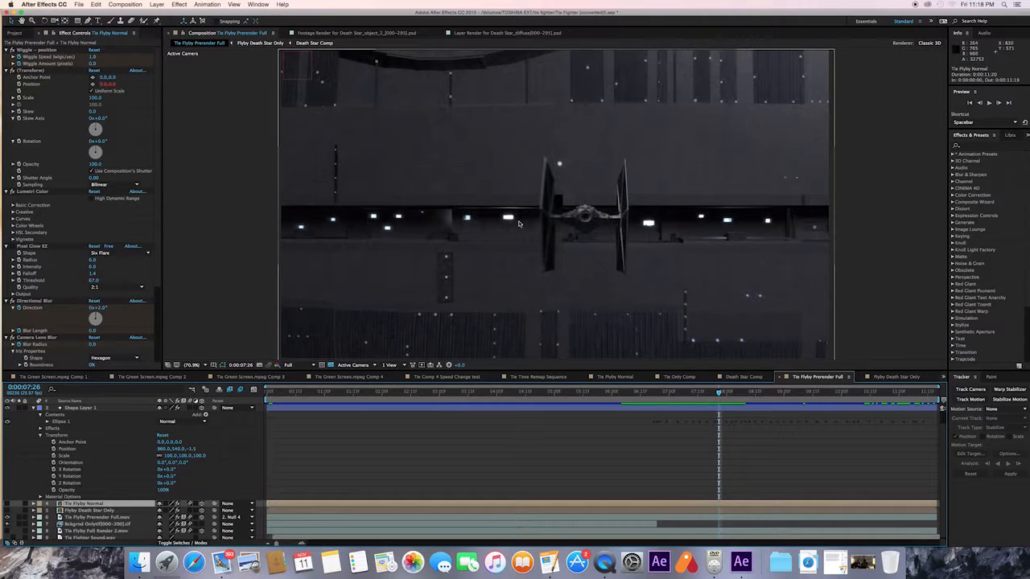
Scrub back and preview the light's movement, stop at 0:00:07:13 and collapse Shape Layer 1.
{"action": "left_click", "coordinate": [670, 396]}
{"action": "left_click_drag", "start_coordinate": [671, 396], "coordinate": [618, 399]}
{"action": "key", "text": "space"}
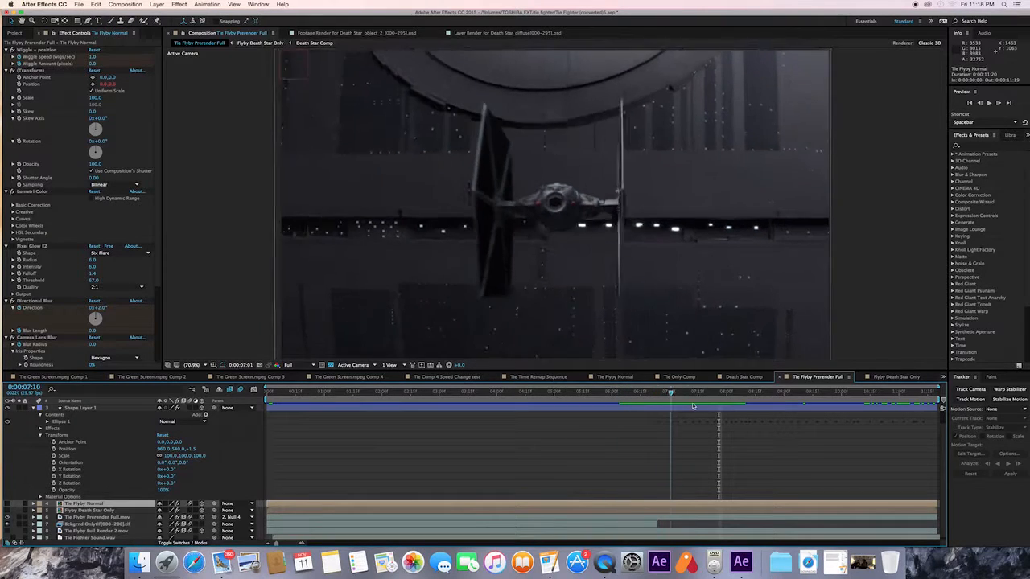
{"action": "left_click", "coordinate": [36, 408]}
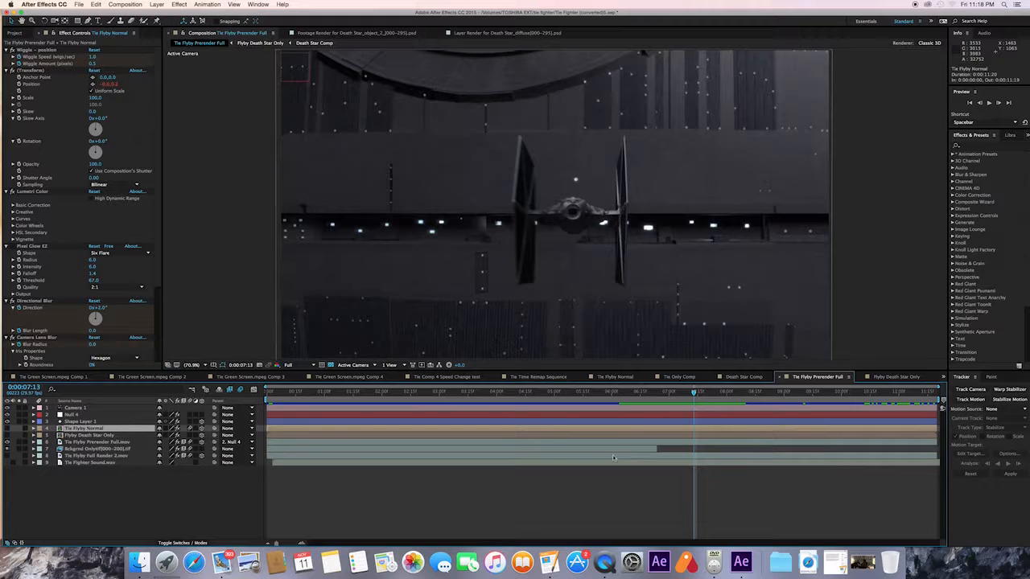
View the flyby at 0:00:06:07 and 0:00:00:12, and play it from 0:00:02:08 before stopping the preview.
{"action": "left_click", "coordinate": [625, 392]}
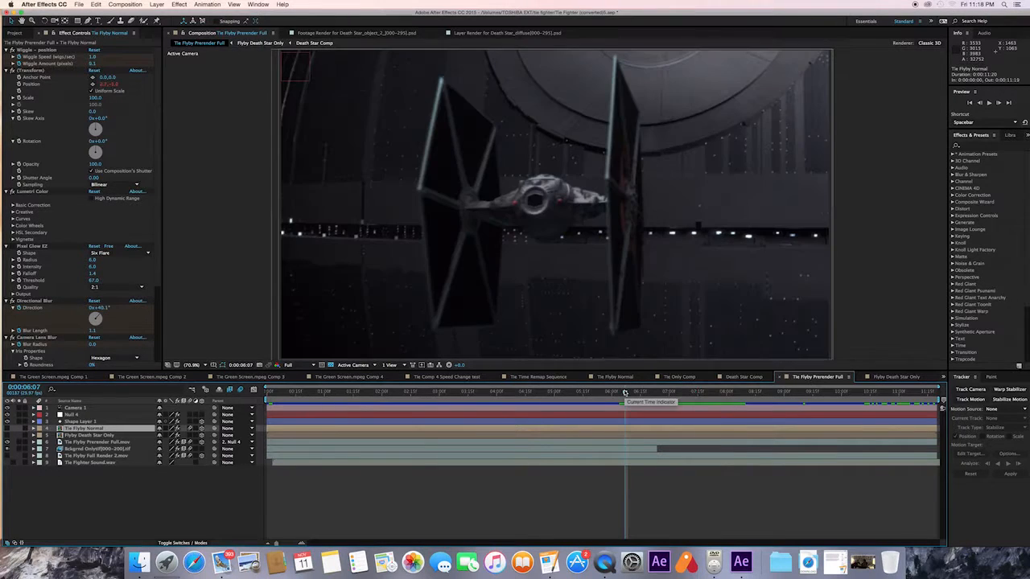
{"action": "left_click", "coordinate": [290, 396]}
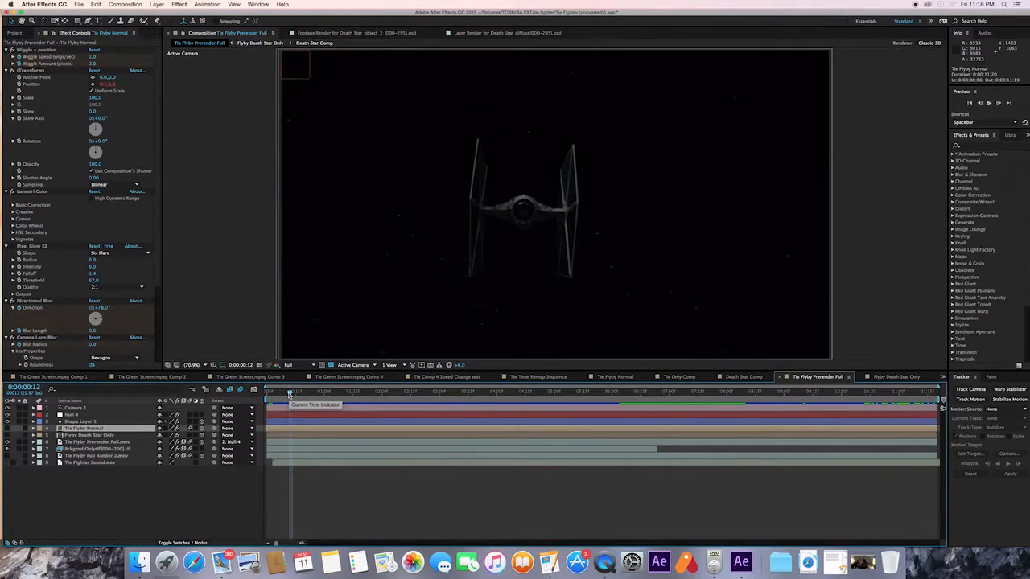
{"action": "left_click", "coordinate": [334, 396]}
{"action": "left_click_drag", "start_coordinate": [334, 396], "coordinate": [397, 396]}
{"action": "key", "text": "space"}
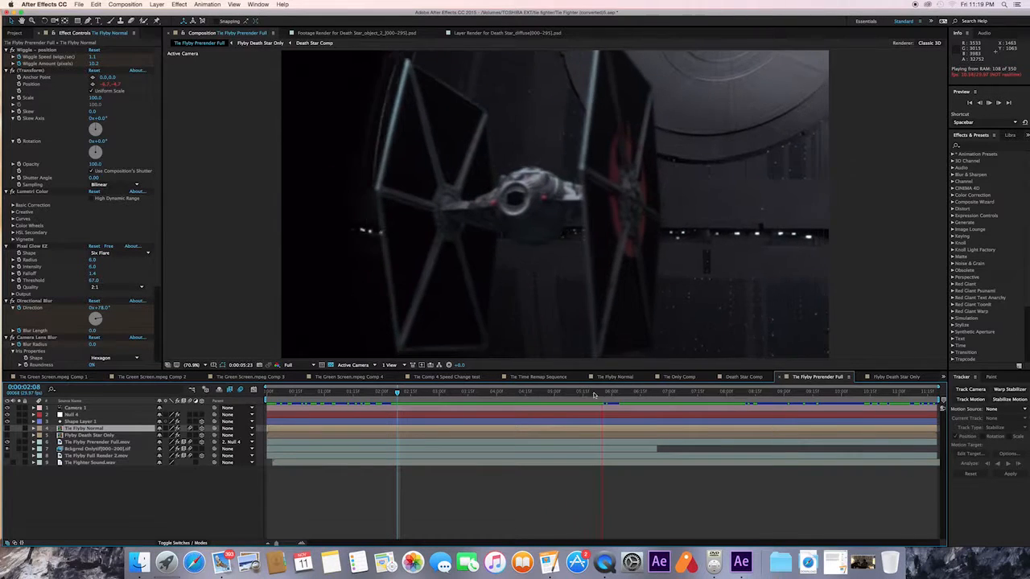
{"action": "key", "text": "space"}
Play the flyby from 0:00:02:06 and stop at 0:00:08:04.
{"action": "left_click", "coordinate": [392, 392]}
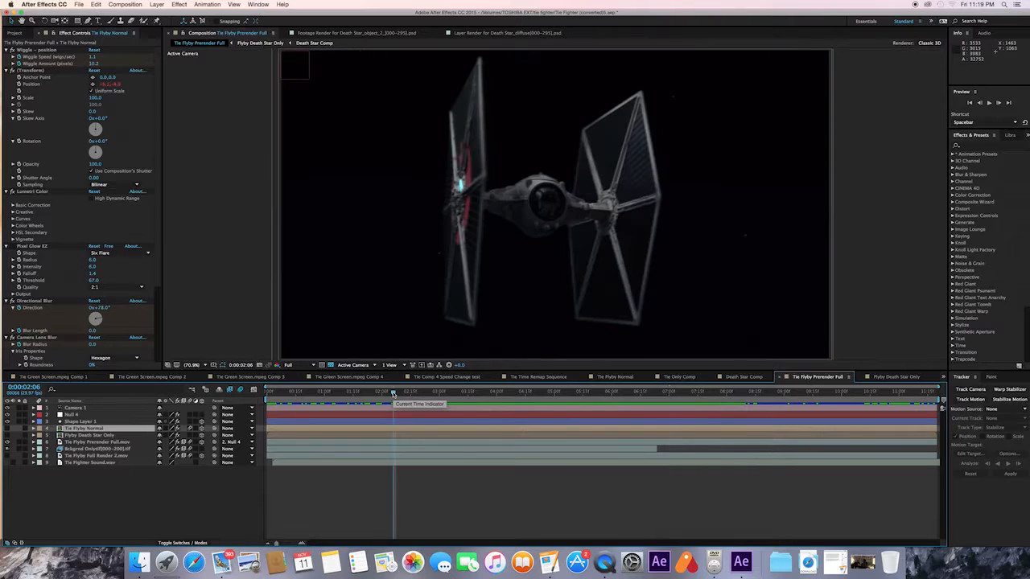
{"action": "key", "text": "space"}
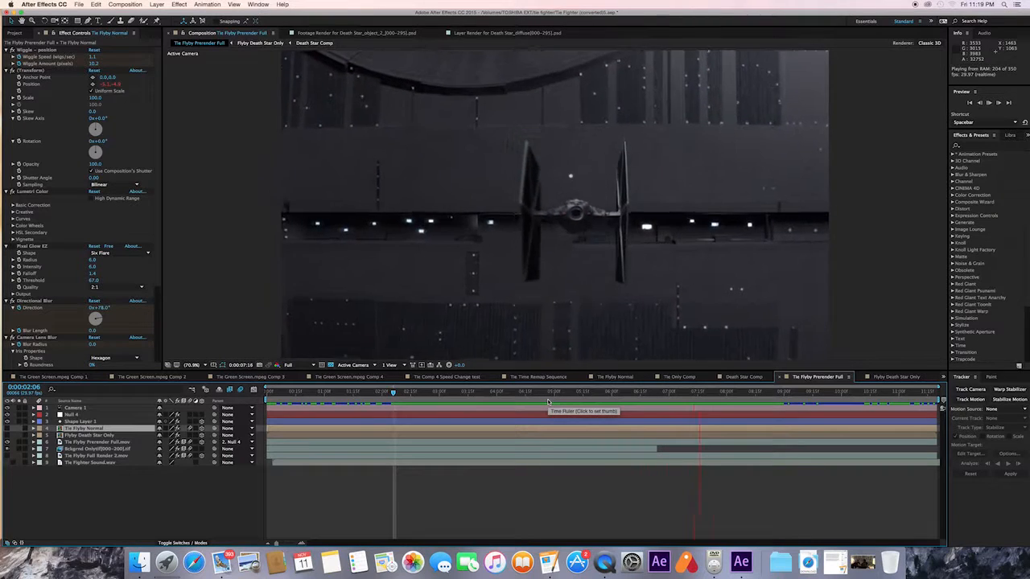
{"action": "key", "text": "space"}
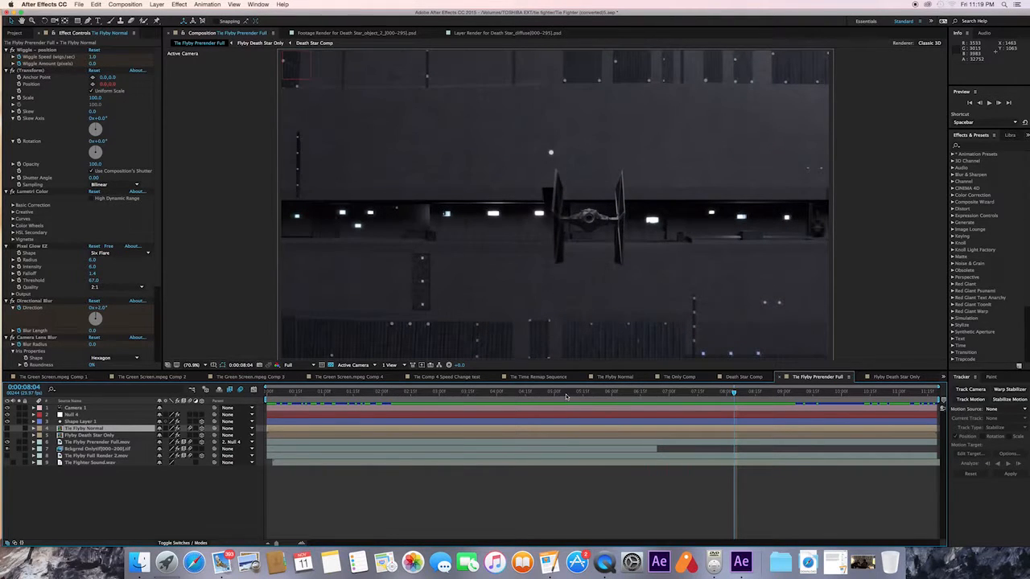